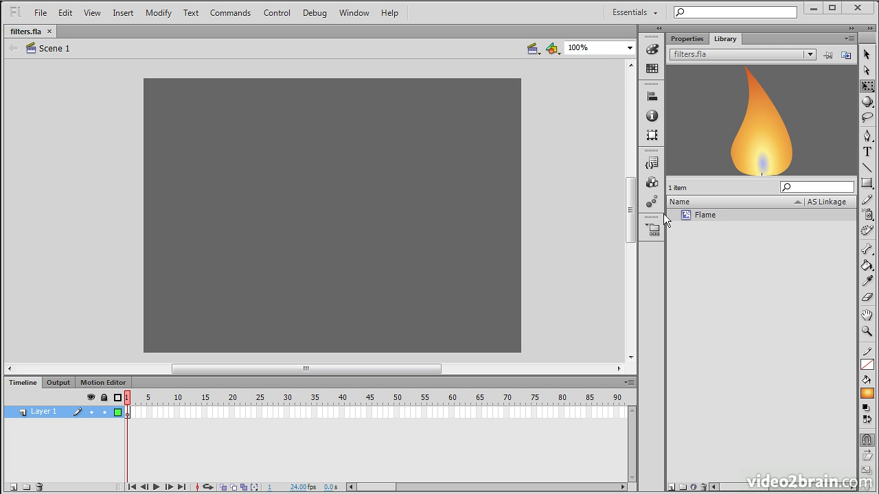
# Drag five Flame instances from the Library onto the bottom of the stage.
pyautogui.moveTo(705, 213); pyautogui.dragTo(249, 261)
pyautogui.moveTo(707, 215); pyautogui.dragTo(302, 271)
pyautogui.moveTo(713, 215); pyautogui.dragTo(330, 255)
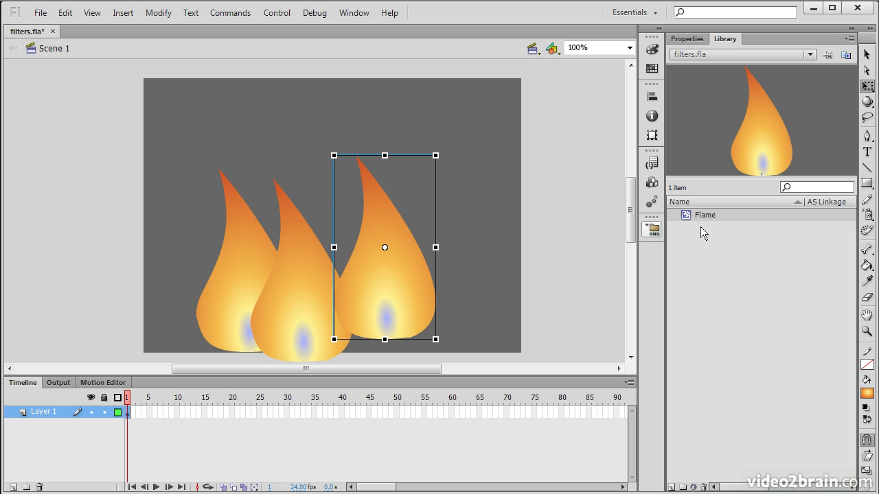
pyautogui.moveTo(705, 218); pyautogui.dragTo(442, 280)
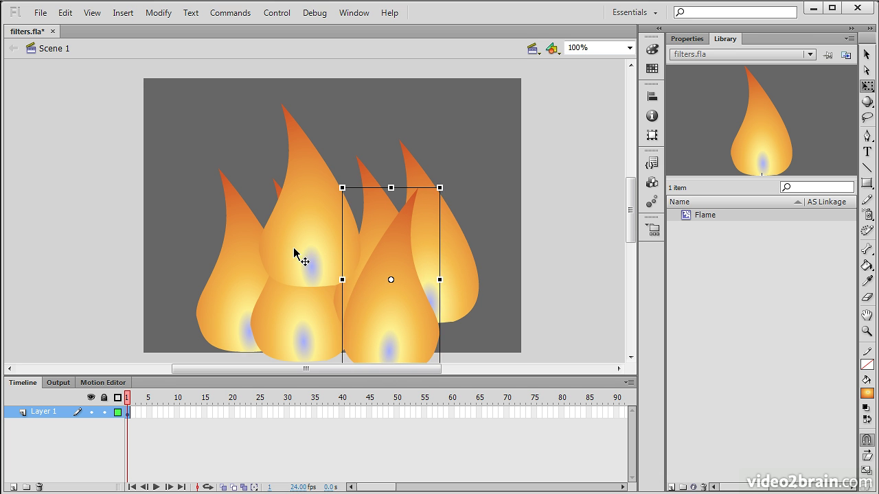
# Mirror the middle flame horizontally, make it narrower and shorter, and shift the left flames down-left.
pyautogui.click(300, 257)
pyautogui.moveTo(259, 195); pyautogui.dragTo(367, 206)
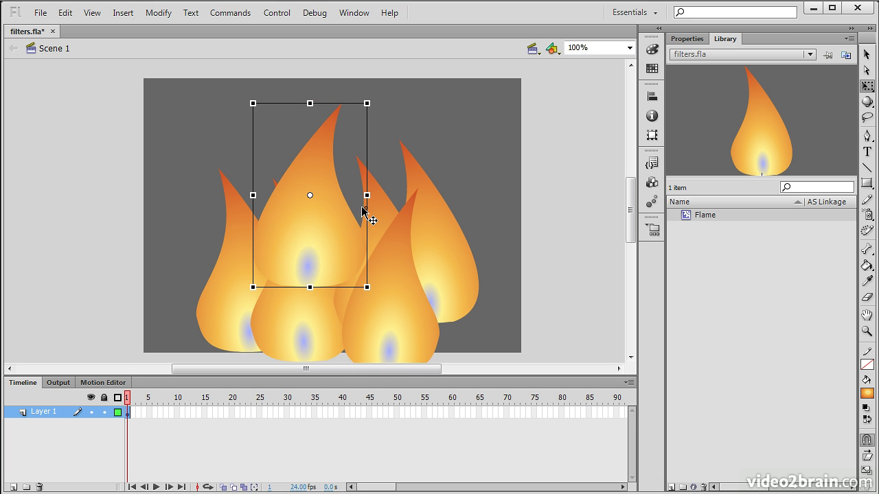
pyautogui.moveTo(293, 242); pyautogui.dragTo(280, 332)
pyautogui.moveTo(353, 274)
pyautogui.mouseDown()
pyautogui.moveTo(368, 278)
pyautogui.moveTo(342, 278)
pyautogui.mouseUp()
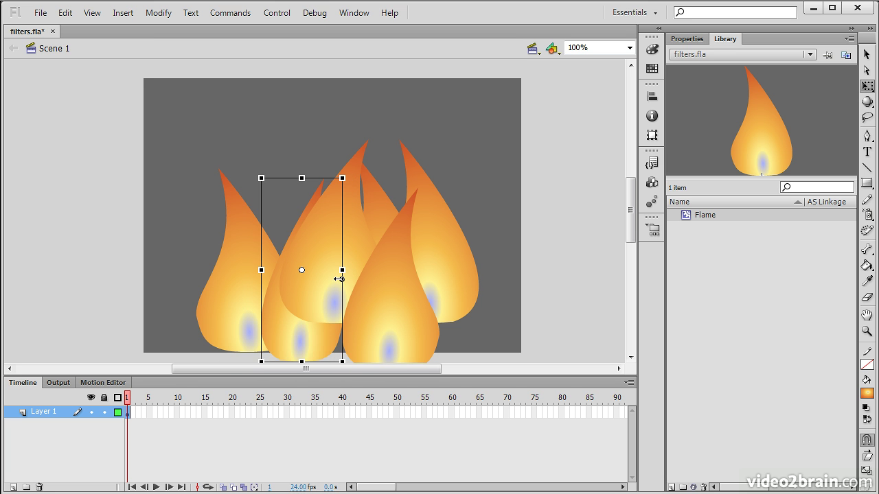
pyautogui.moveTo(298, 329); pyautogui.dragTo(230, 322)
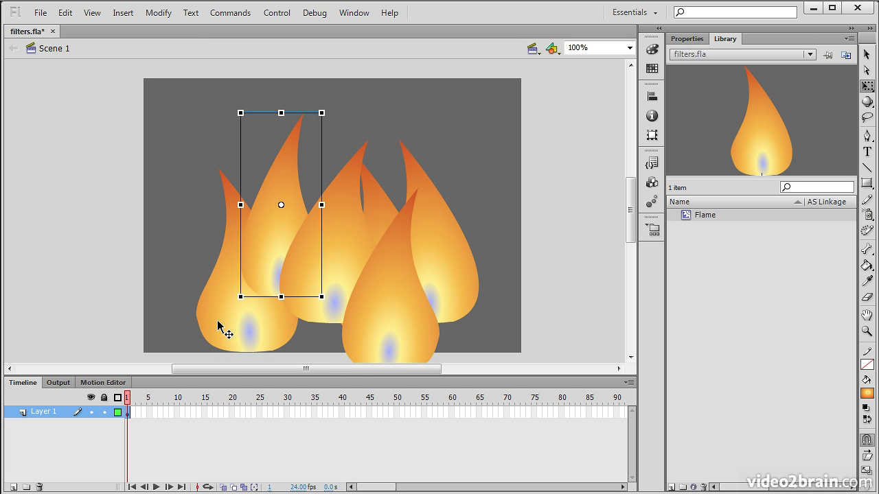
pyautogui.moveTo(247, 168); pyautogui.dragTo(247, 190)
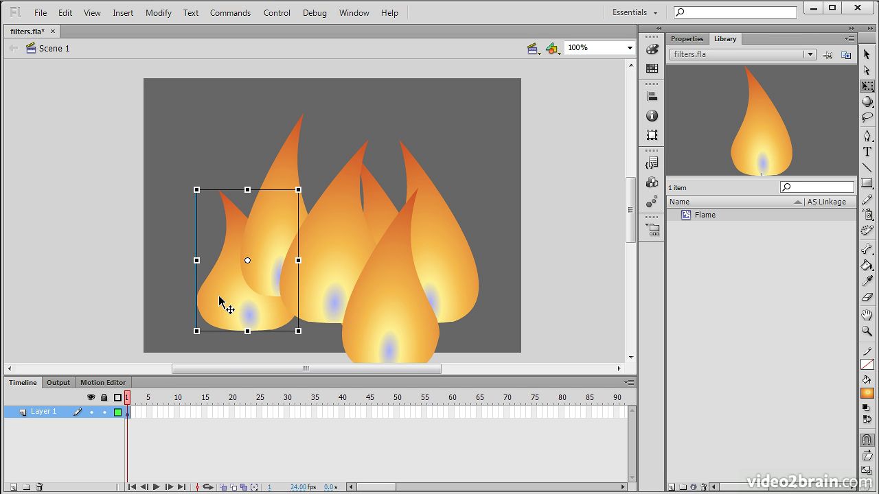
pyautogui.moveTo(219, 302); pyautogui.dragTo(200, 329)
# Reposition the right and front flames into one cluster, stretch the right-middle flame taller, and save filters.fla.
pyautogui.click(457, 308)
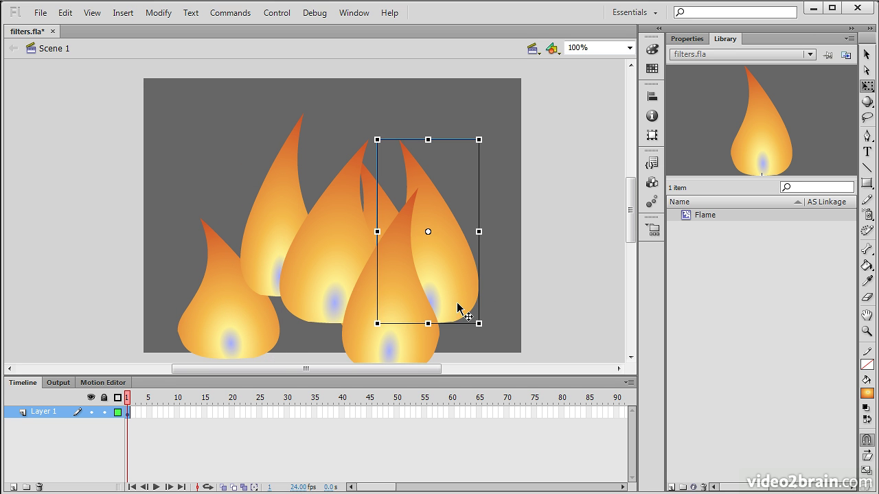
pyautogui.moveTo(457, 308); pyautogui.dragTo(476, 323)
pyautogui.moveTo(401, 296); pyautogui.dragTo(349, 294)
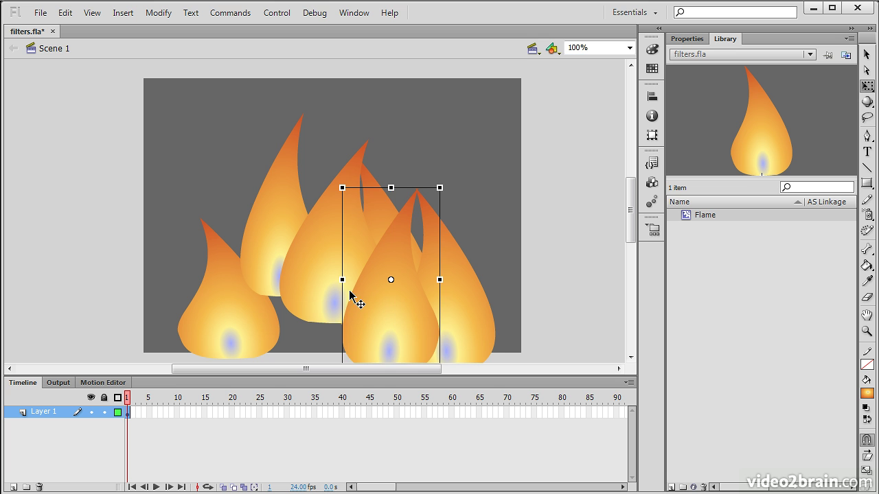
pyautogui.moveTo(418, 313); pyautogui.dragTo(320, 298)
pyautogui.moveTo(378, 261); pyautogui.dragTo(372, 316)
pyautogui.moveTo(416, 275); pyautogui.dragTo(408, 290)
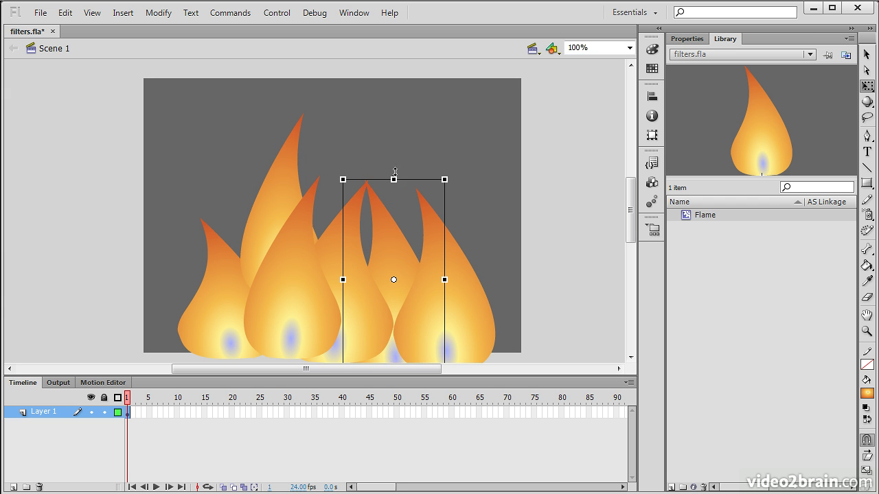
pyautogui.moveTo(394, 171); pyautogui.dragTo(394, 130)
pyautogui.click(529, 212)
pyautogui.hotkey('ctrl', 's')
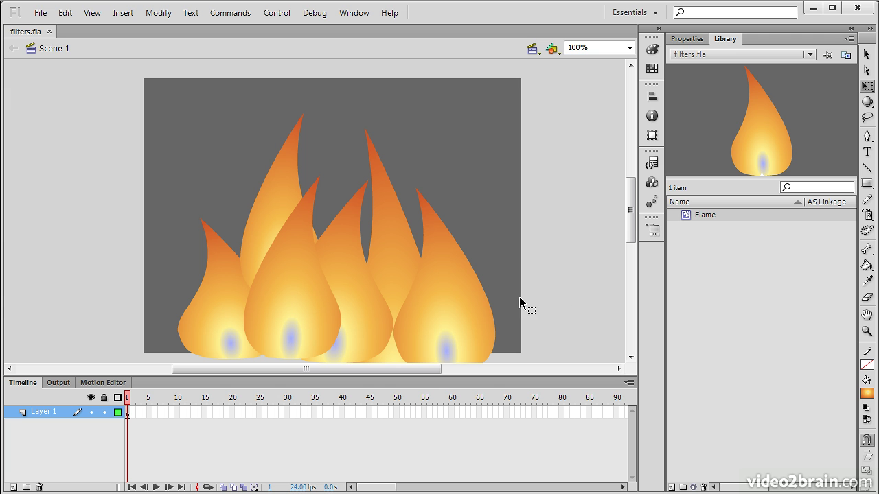
# Show the rightmost flame's Properties, collapsing Position and Size, 3D Position, Color Effect and Display so only Filters stays open.
pyautogui.click(459, 297)
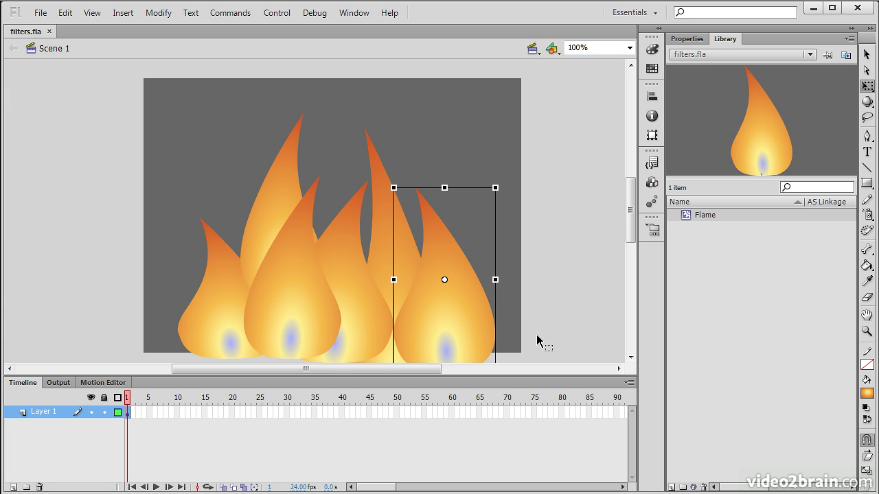
pyautogui.click(865, 59)
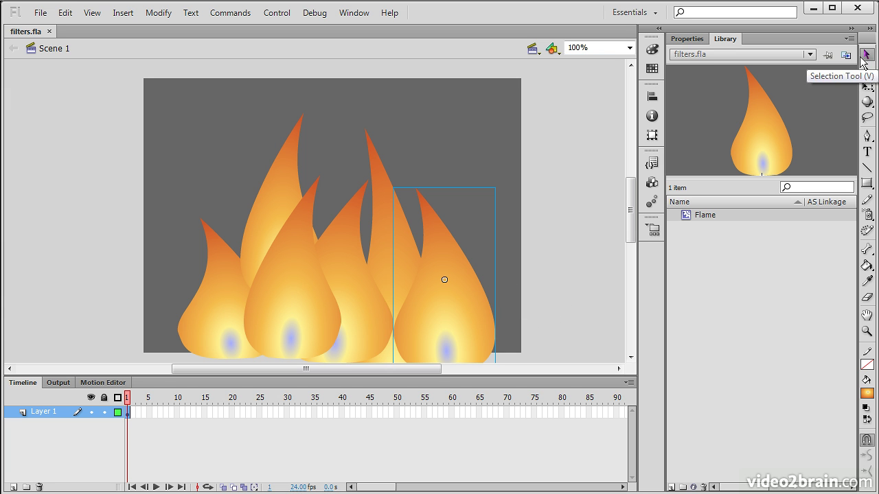
pyautogui.click(687, 39)
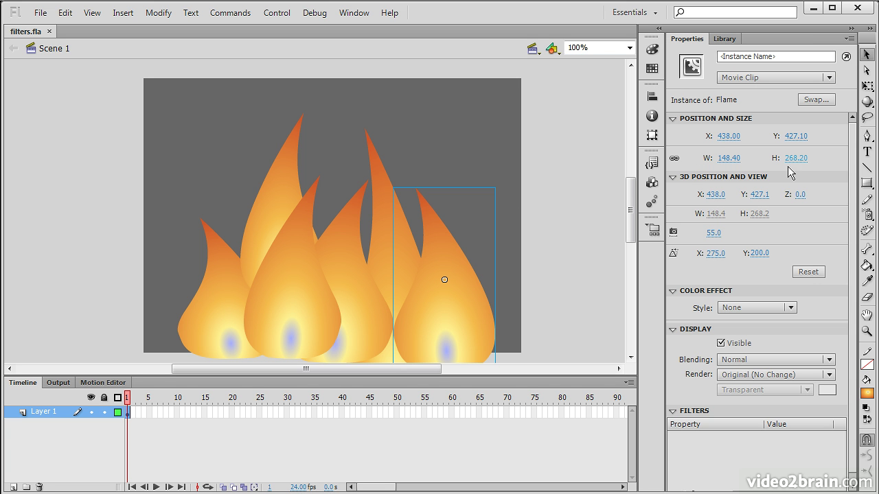
pyautogui.click(674, 119)
pyautogui.click(674, 132)
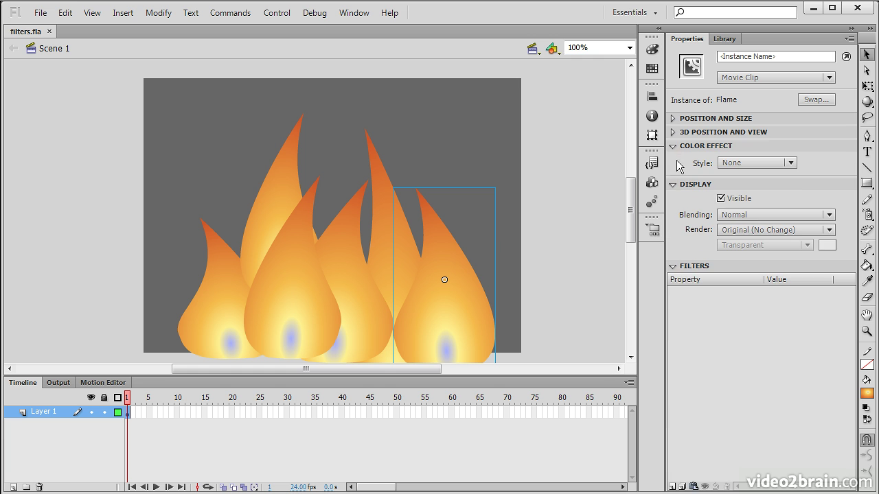
pyautogui.click(672, 146)
pyautogui.click(673, 159)
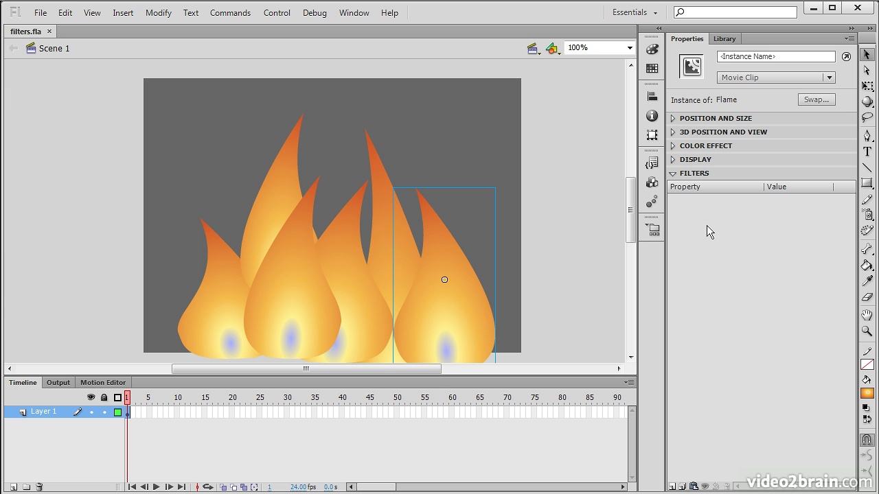
# Add a Blur filter to the rightmost flame with 8 px Blur X and Y at Medium quality.
pyautogui.click(673, 486)
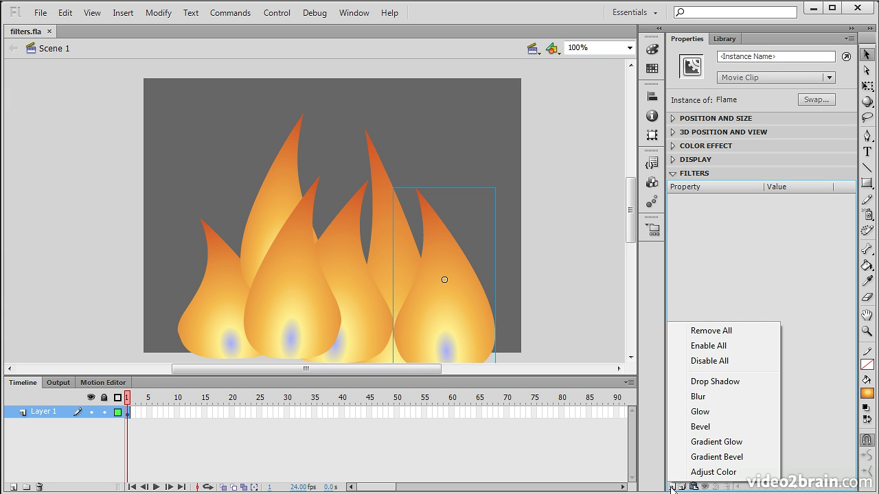
pyautogui.click(712, 395)
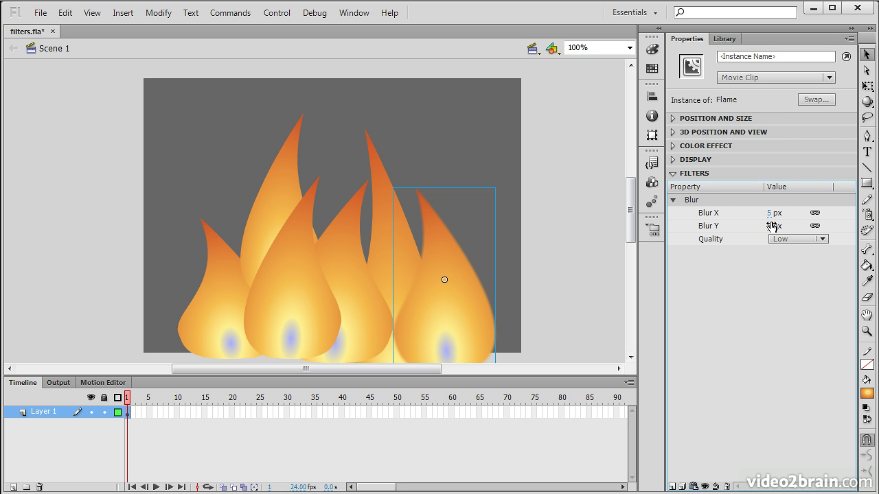
pyautogui.moveTo(774, 213); pyautogui.dragTo(780, 213)
pyautogui.click(801, 241)
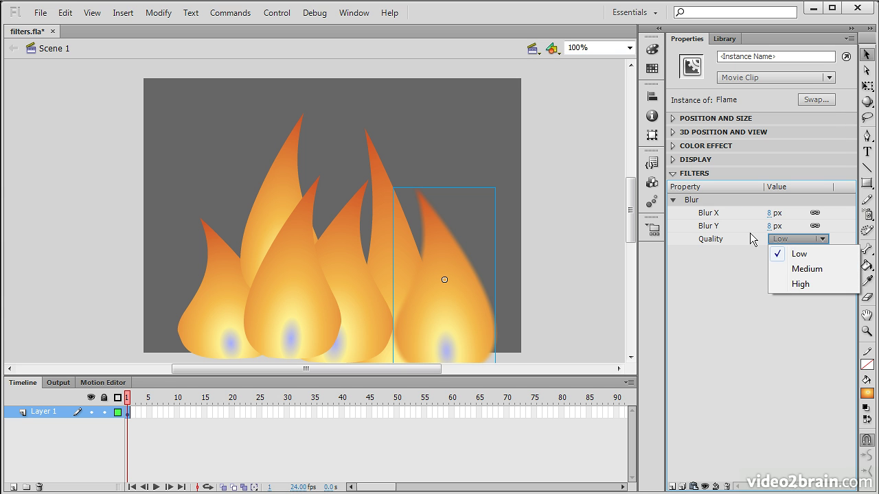
pyautogui.click(817, 269)
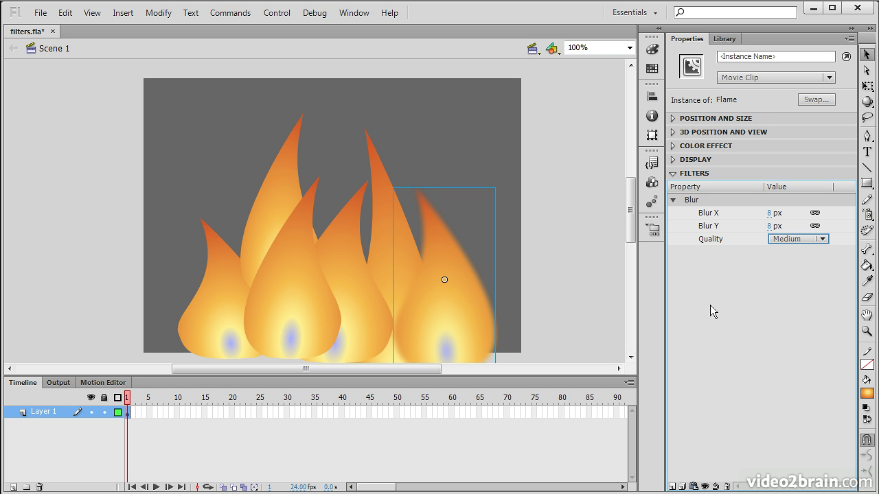
pyautogui.click(819, 238)
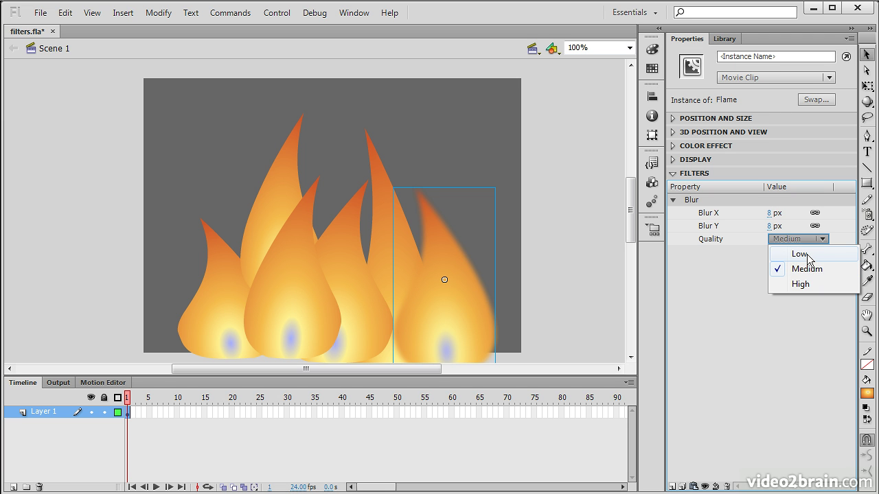
pyautogui.click(785, 268)
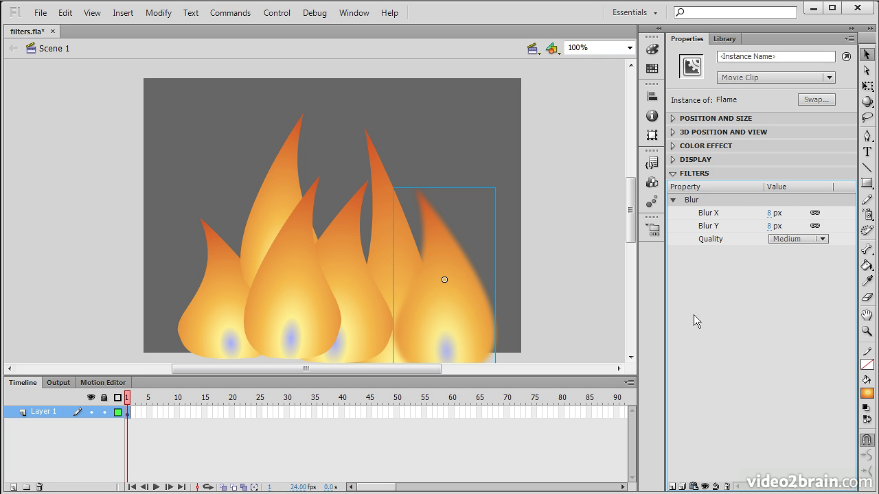
# Add a Glow filter to the right flame and set its colour to a pale yellow.
pyautogui.click(673, 486)
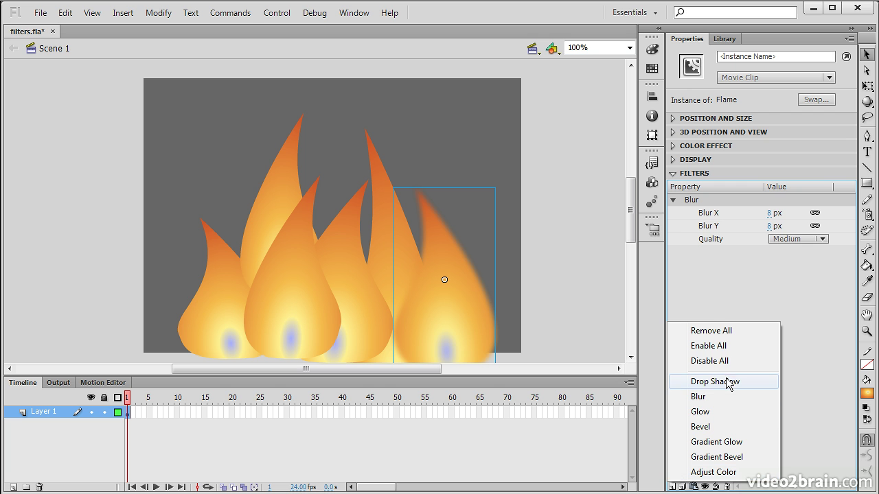
pyautogui.click(715, 414)
pyautogui.click(773, 317)
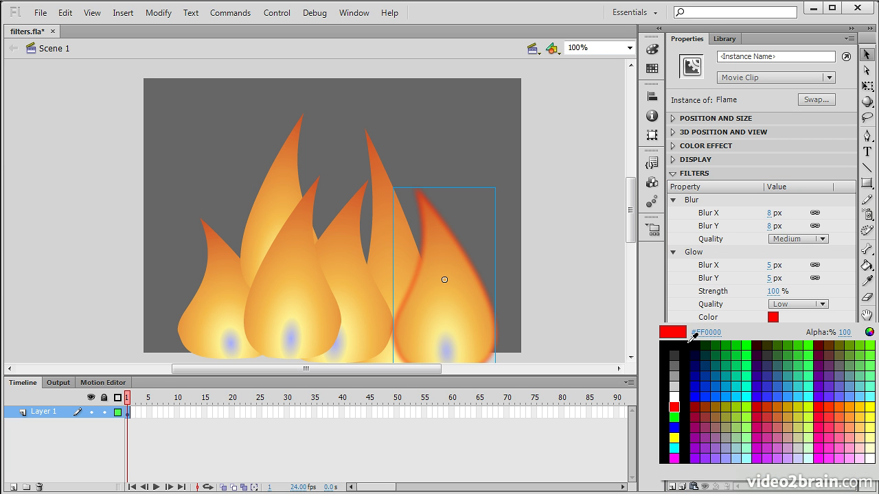
pyautogui.click(461, 318)
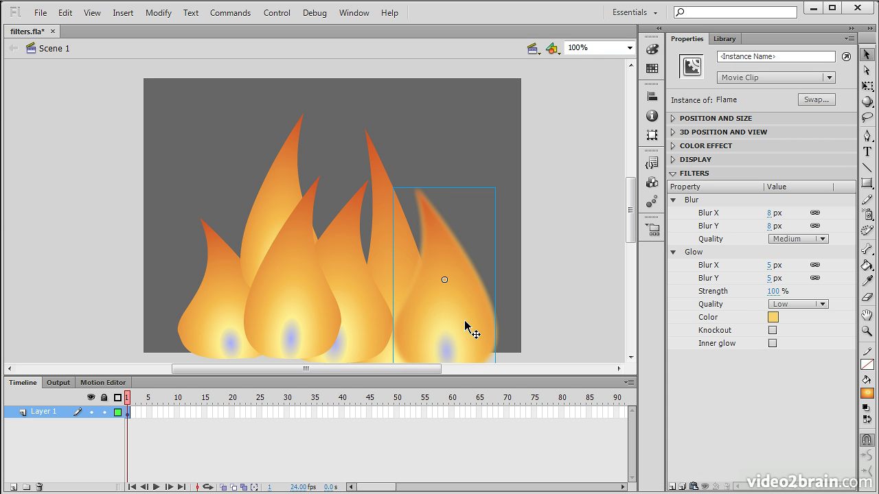
pyautogui.click(773, 319)
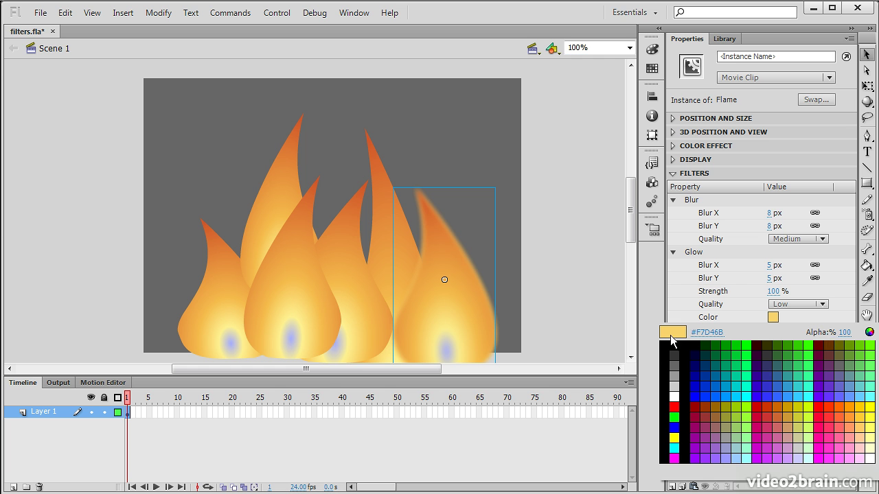
pyautogui.click(869, 332)
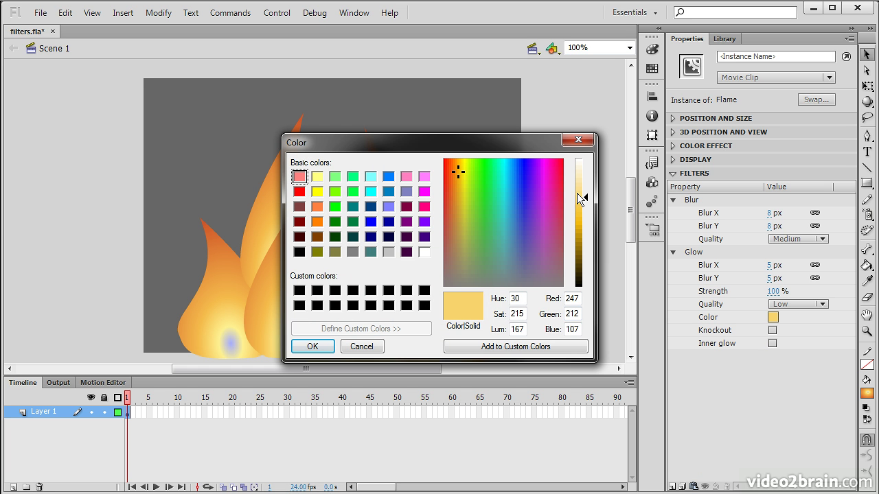
pyautogui.moveTo(586, 195); pyautogui.dragTo(586, 185)
pyautogui.moveTo(458, 171); pyautogui.dragTo(459, 164)
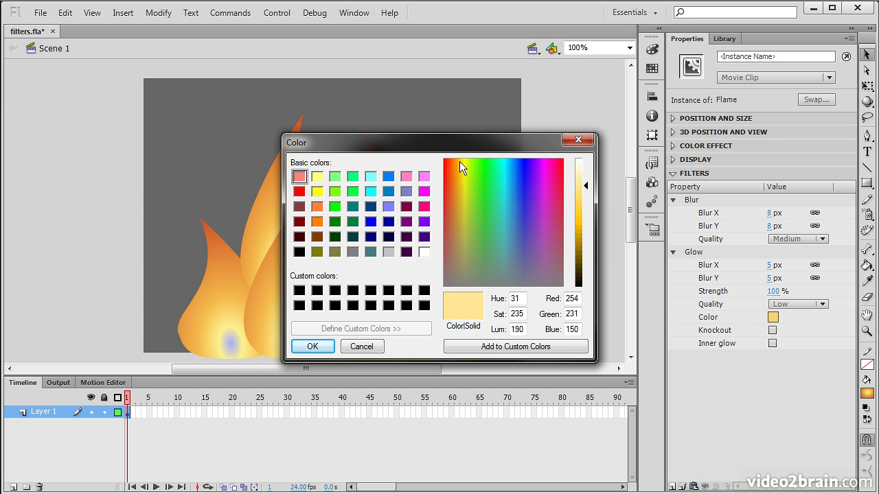
pyautogui.click(459, 161)
pyautogui.click(309, 346)
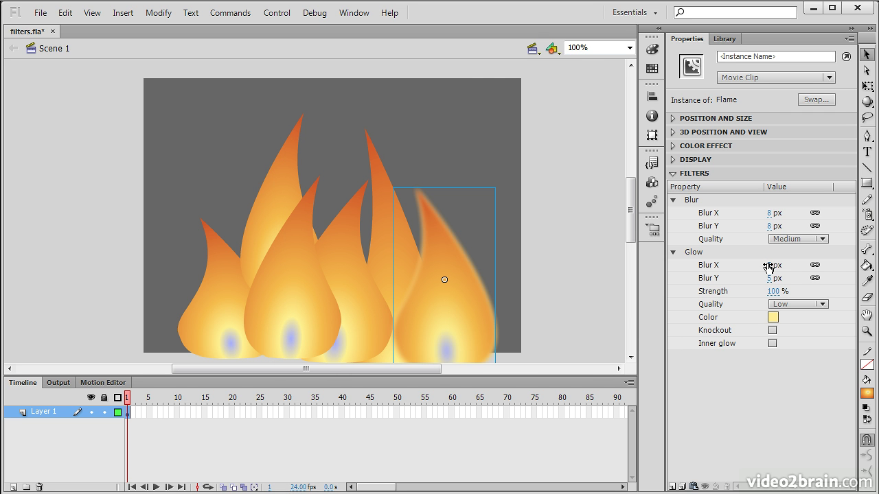
# Set the glow to 56 px blur, Medium quality and 85% strength.
pyautogui.moveTo(770, 267); pyautogui.dragTo(800, 267)
pyautogui.click(789, 304)
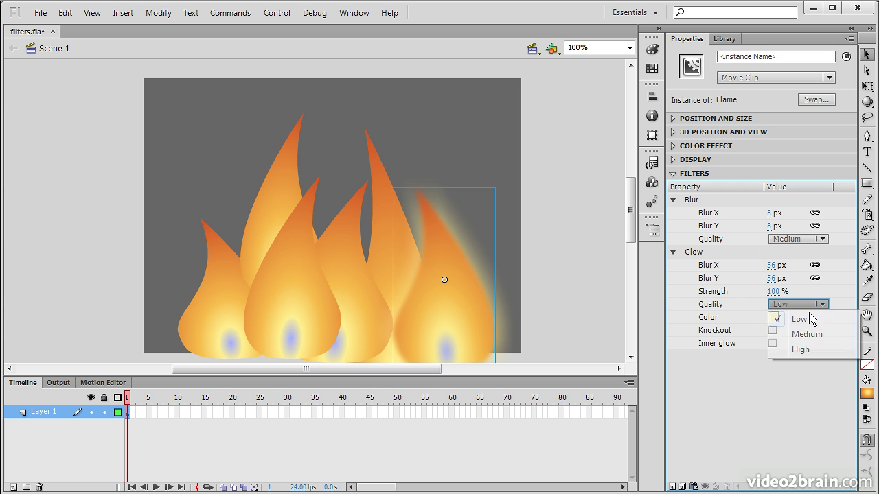
pyautogui.click(804, 334)
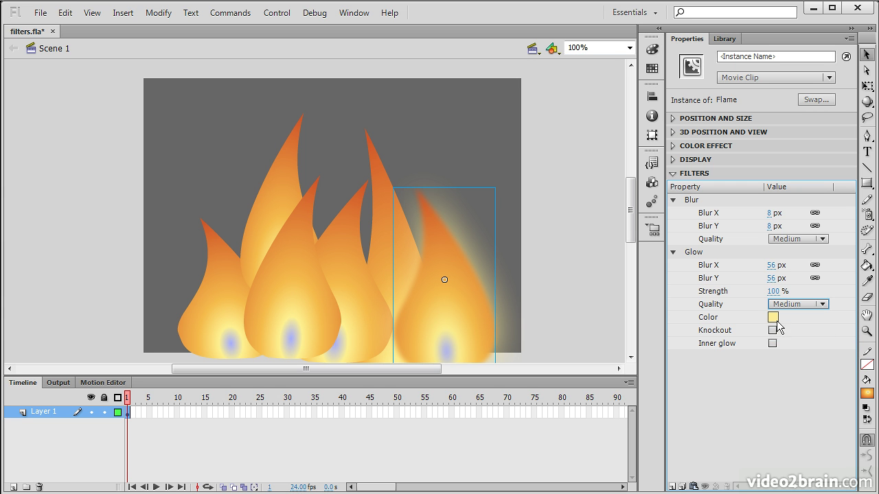
pyautogui.moveTo(773, 291)
pyautogui.mouseDown()
pyautogui.moveTo(877, 290)
pyautogui.moveTo(770, 291)
pyautogui.mouseUp()
pyautogui.write('90')
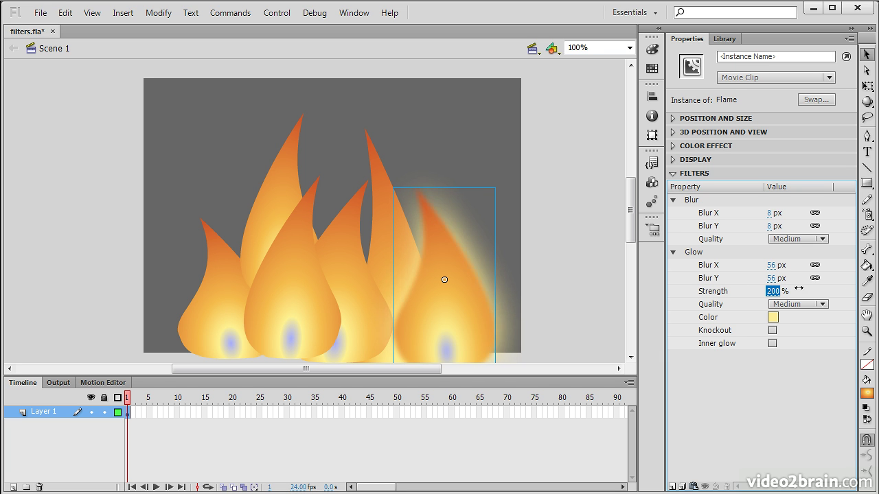
pyautogui.press('Return')
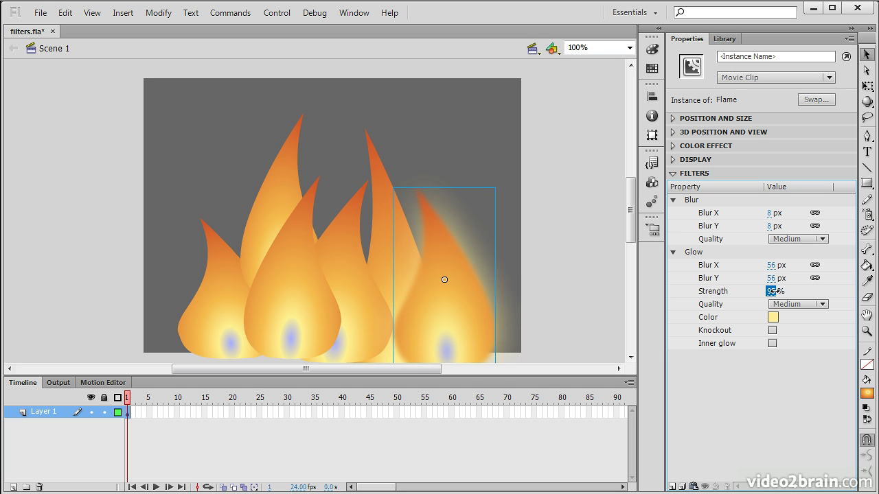
# Try Knockout and Inner glow on the glow, then turn both back off.
pyautogui.click(773, 331)
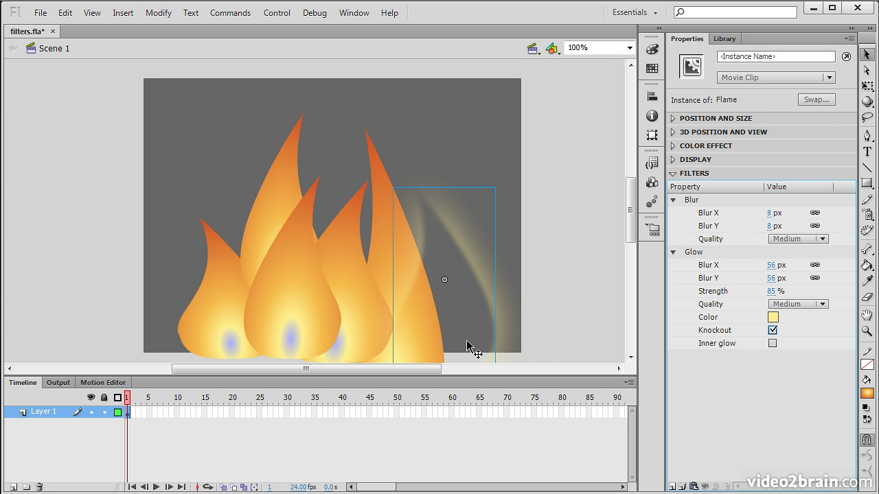
pyautogui.click(772, 330)
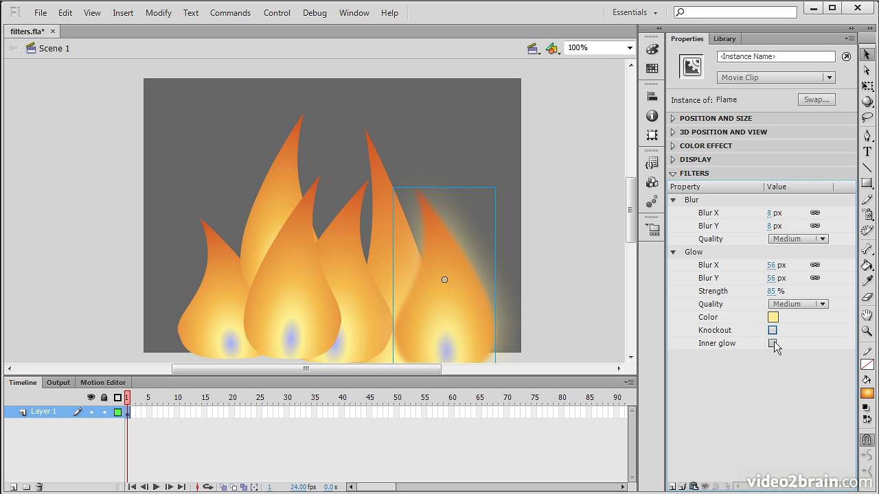
pyautogui.click(772, 344)
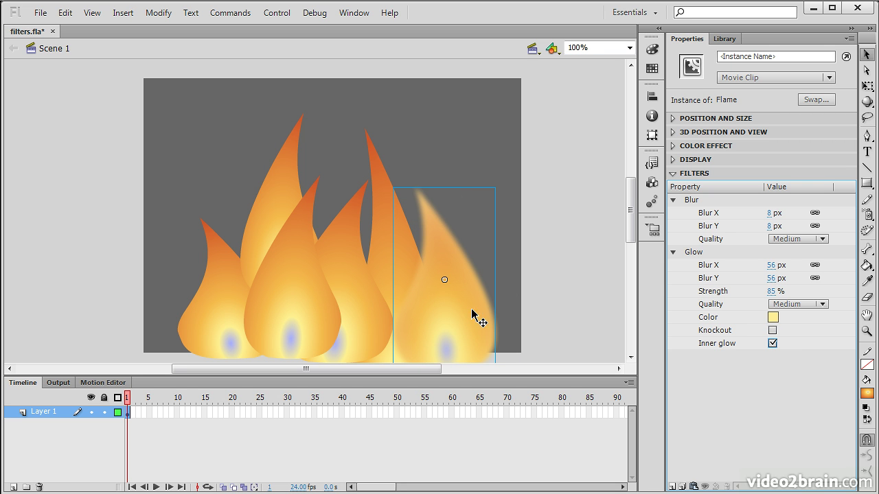
pyautogui.click(772, 344)
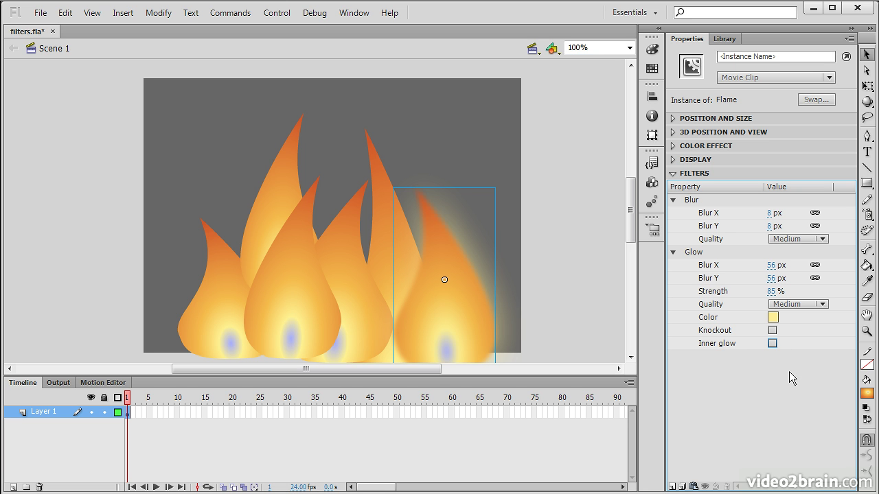
# Add a Drop Shadow filter with 101% strength and Medium quality, collapsing the Blur and Glow settings.
pyautogui.click(673, 486)
pyautogui.click(717, 382)
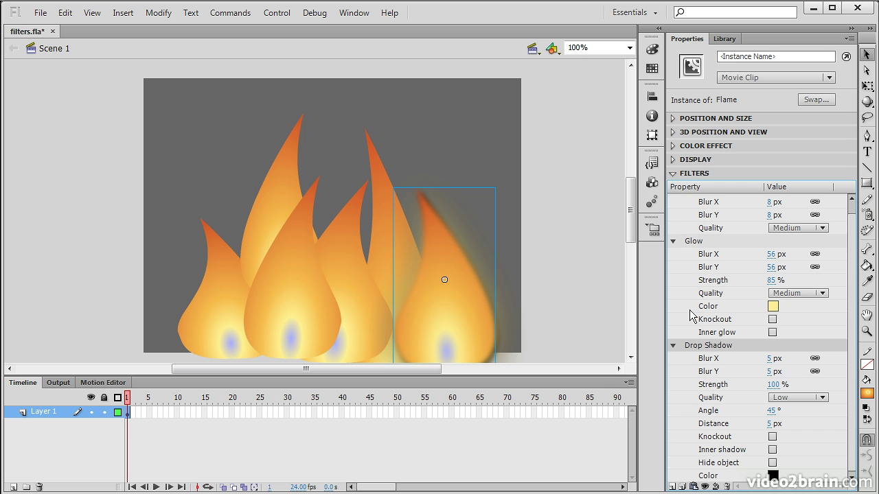
pyautogui.click(674, 242)
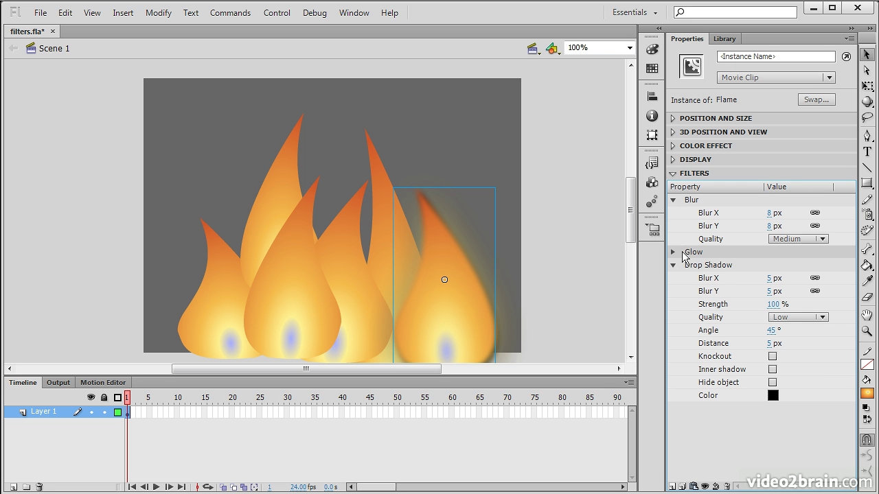
pyautogui.click(673, 200)
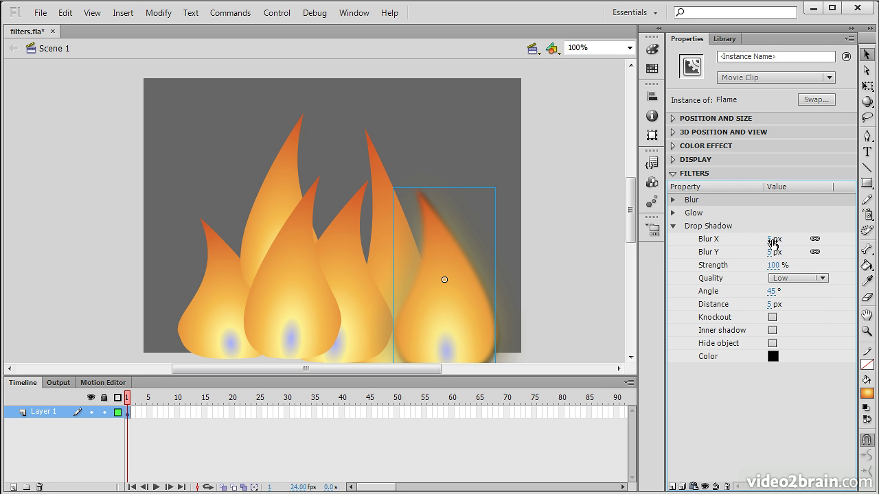
pyautogui.moveTo(771, 239); pyautogui.dragTo(776, 239)
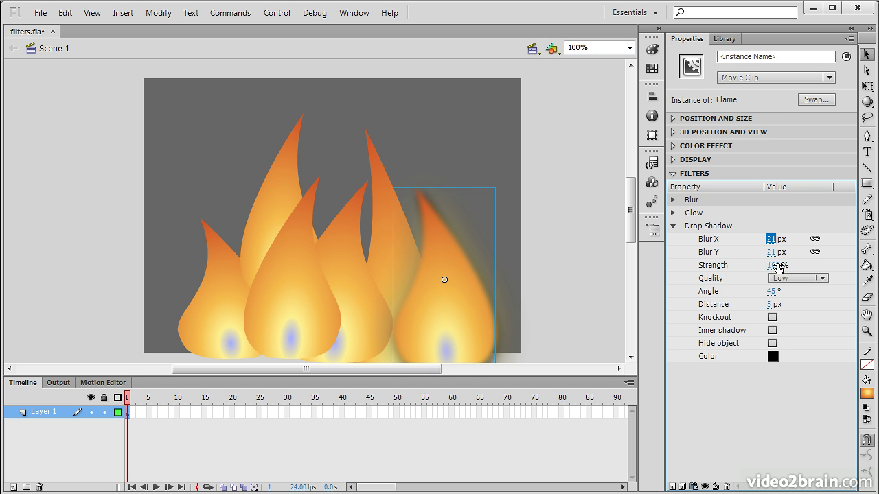
pyautogui.click(781, 265)
pyautogui.write('101')
pyautogui.click(810, 278)
pyautogui.click(804, 309)
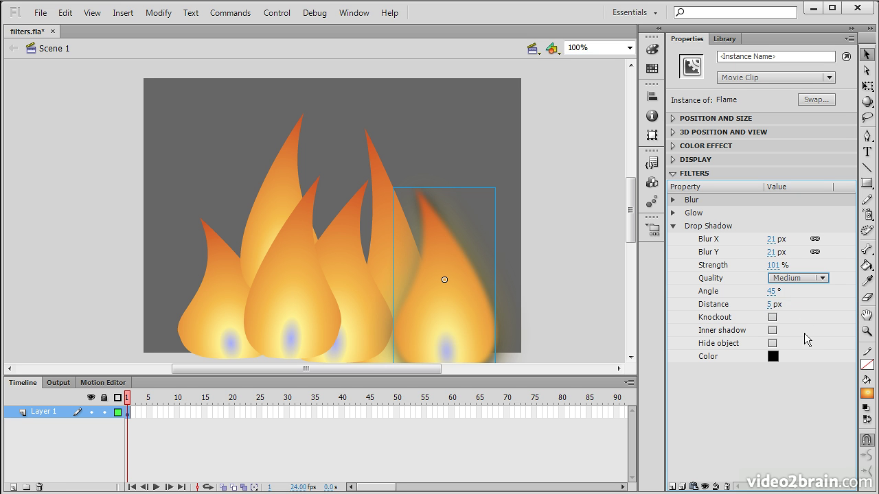
# Set the drop shadow to a 311° angle, 68 px distance and 56 px blur.
pyautogui.click(771, 291)
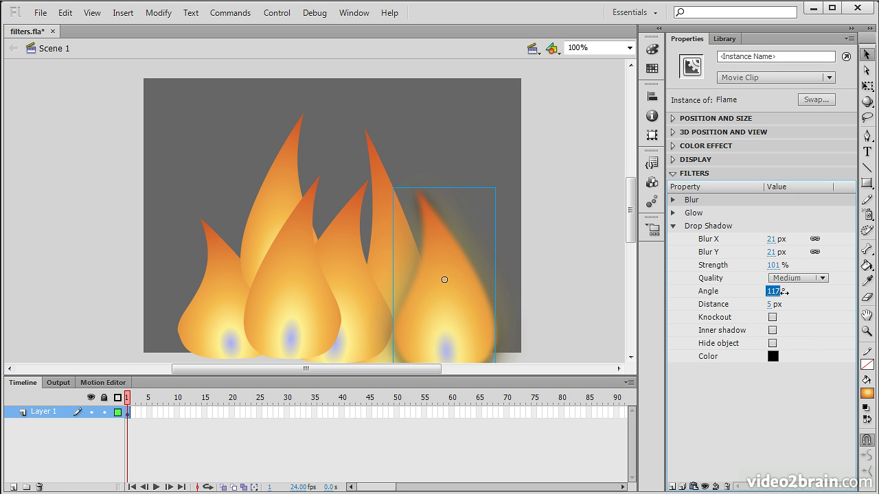
pyautogui.write('0')
pyautogui.press('Return')
pyautogui.moveTo(830, 283); pyautogui.dragTo(687, 286)
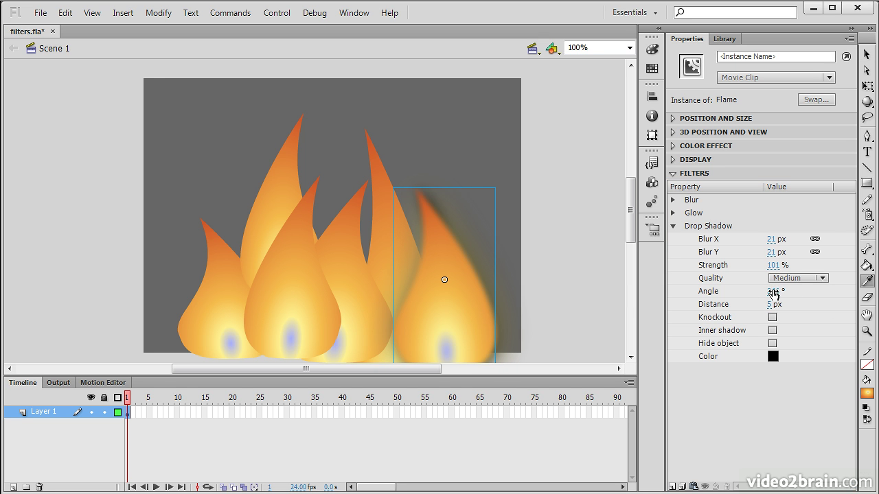
pyautogui.click(773, 293)
pyautogui.moveTo(758, 290); pyautogui.dragTo(851, 309)
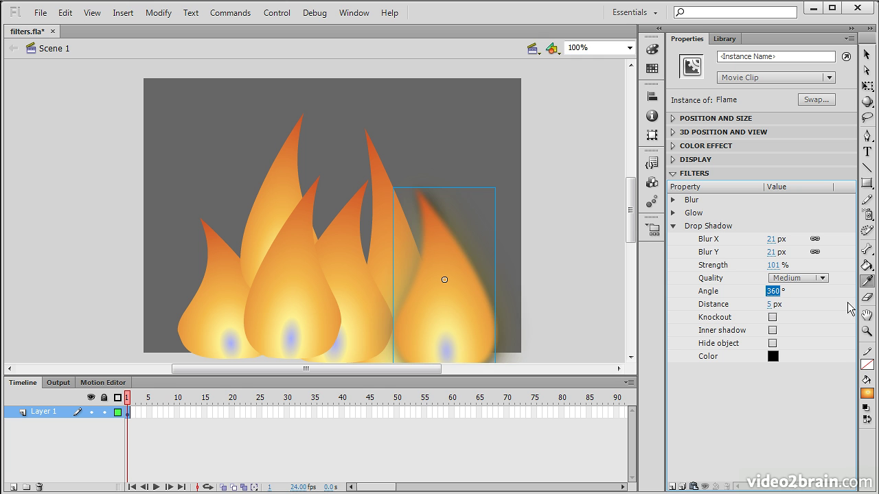
pyautogui.moveTo(772, 306); pyautogui.dragTo(826, 307)
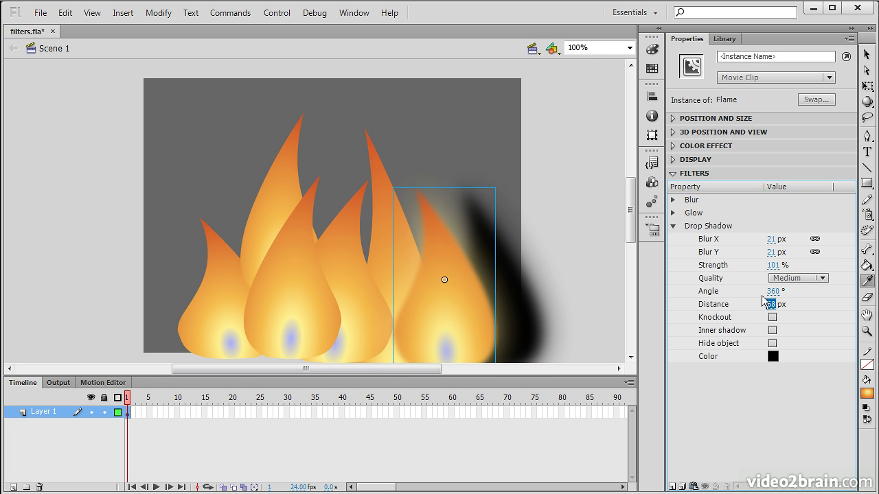
pyautogui.moveTo(773, 294); pyautogui.dragTo(771, 291)
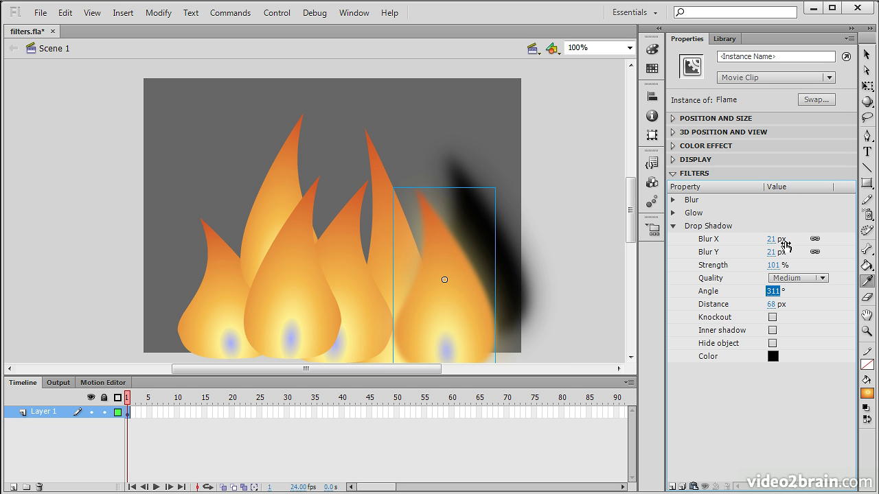
pyautogui.moveTo(775, 239); pyautogui.dragTo(812, 240)
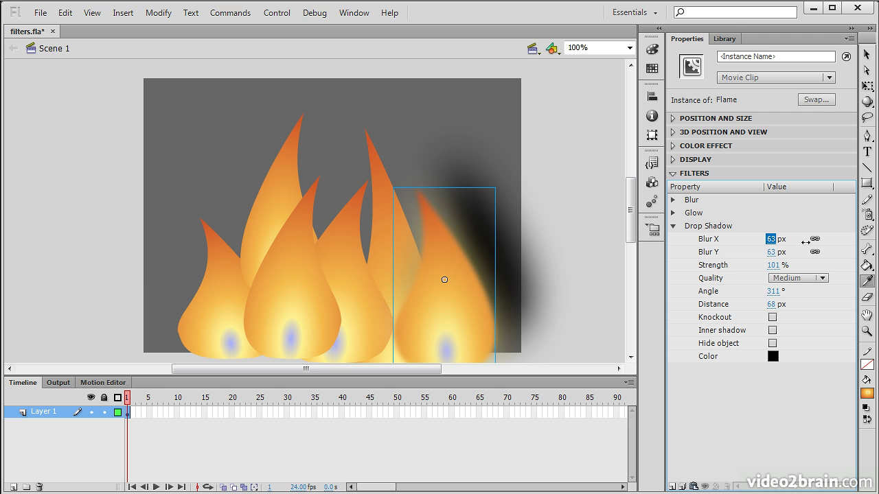
# Test the shadow's Knockout, Inner shadow and Hide object options, leaving all of them off.
pyautogui.click(772, 318)
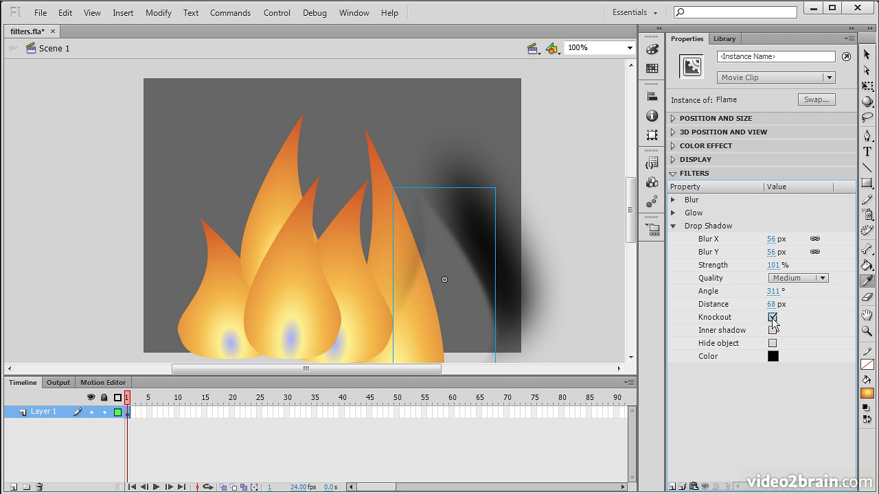
pyautogui.click(772, 318)
pyautogui.click(773, 331)
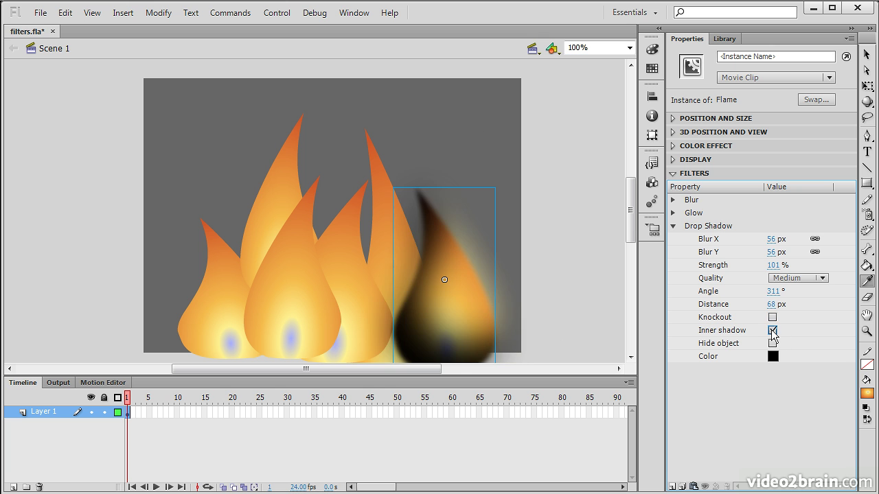
pyautogui.click(772, 330)
pyautogui.click(773, 343)
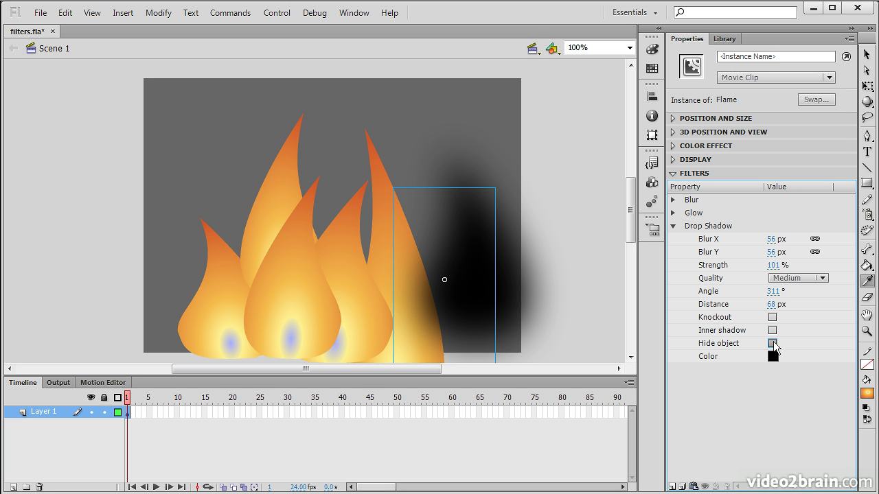
pyautogui.click(773, 343)
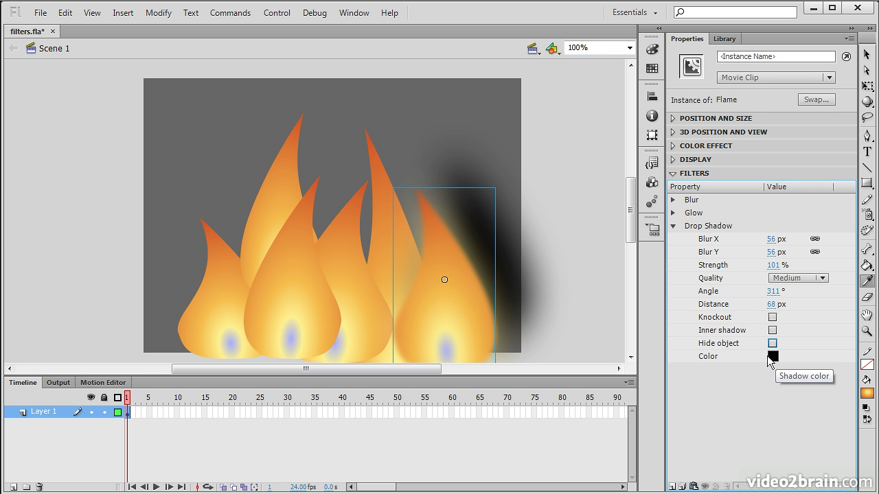
# Make the drop shadow dark grey, re-expand the Glow and Blur settings, and save the file.
pyautogui.click(773, 356)
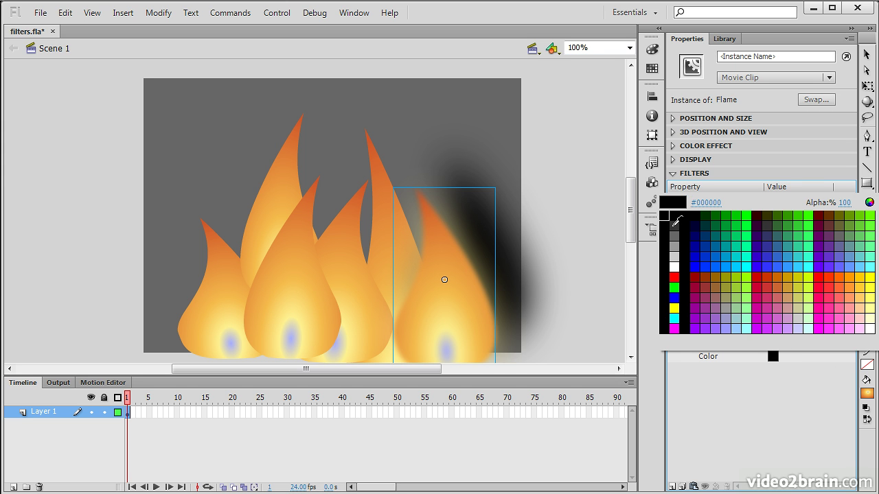
pyautogui.click(673, 225)
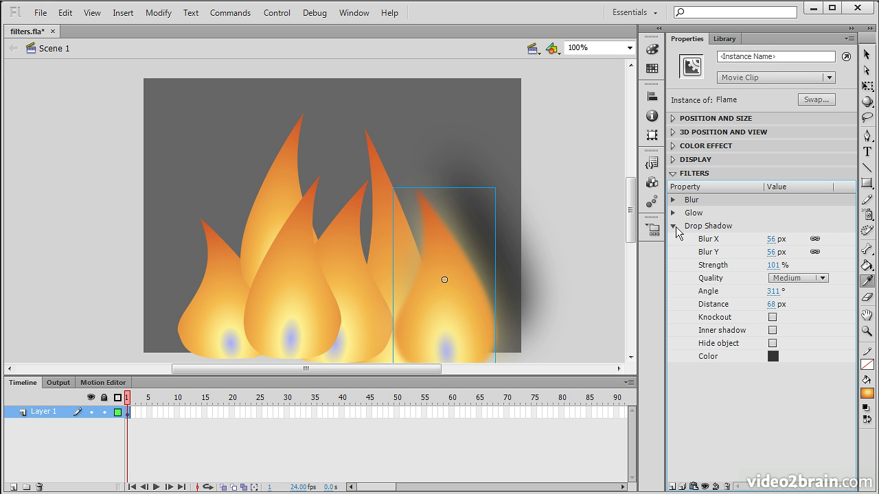
pyautogui.click(673, 212)
pyautogui.click(673, 200)
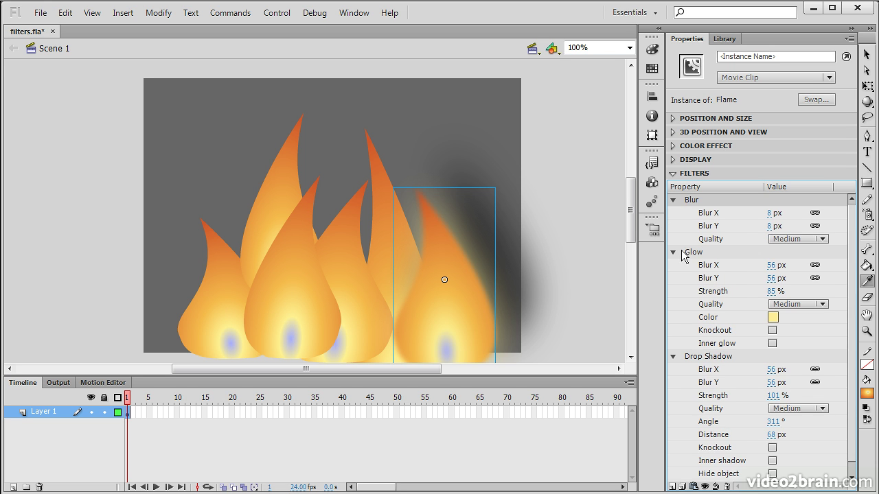
pyautogui.hotkey('ctrl', 's')
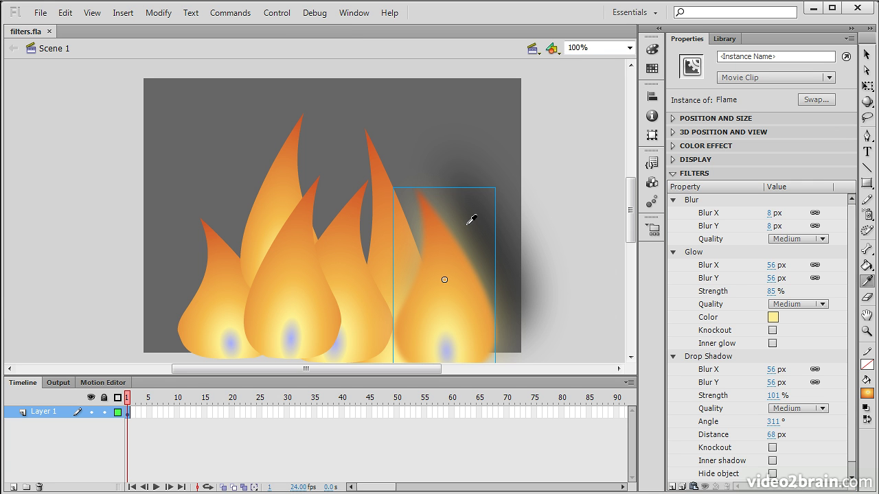
# Select the middle and centre-right flames to confirm they have no filters, then deselect.
pyautogui.click(867, 55)
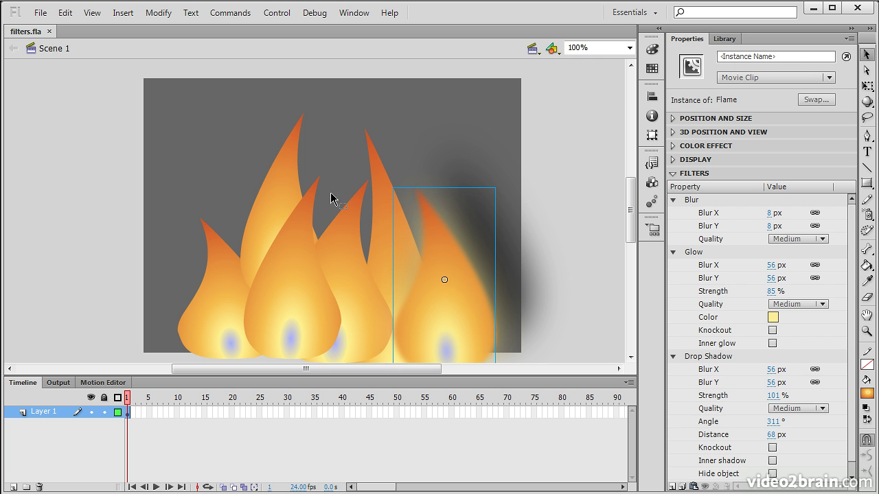
pyautogui.click(288, 241)
pyautogui.click(365, 241)
pyautogui.click(510, 234)
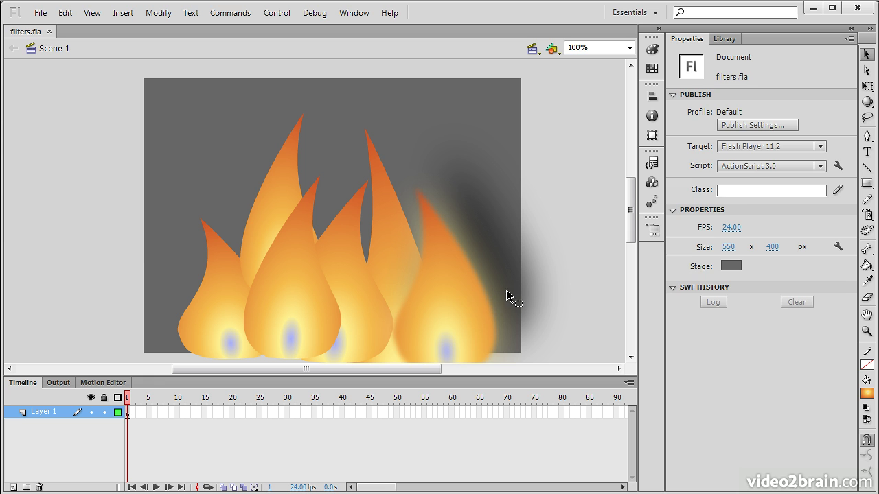
# Copy all of the right flame's filters to the filter clipboard.
pyautogui.click(453, 295)
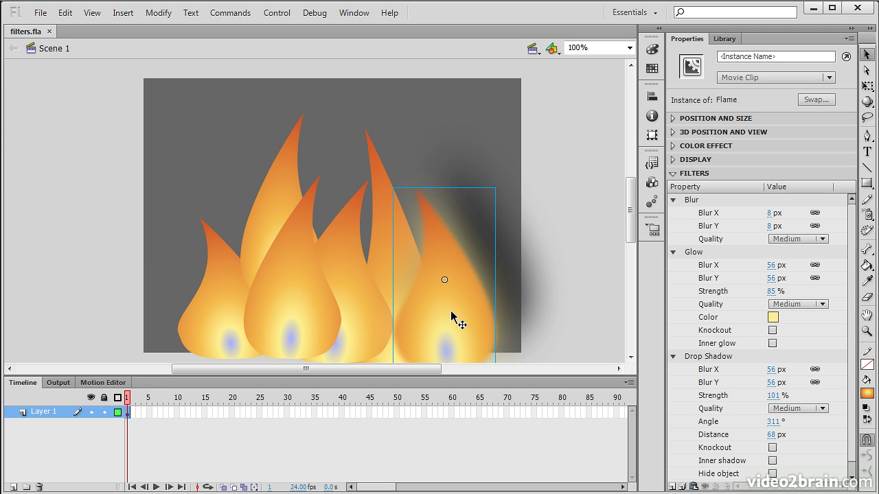
pyautogui.click(694, 486)
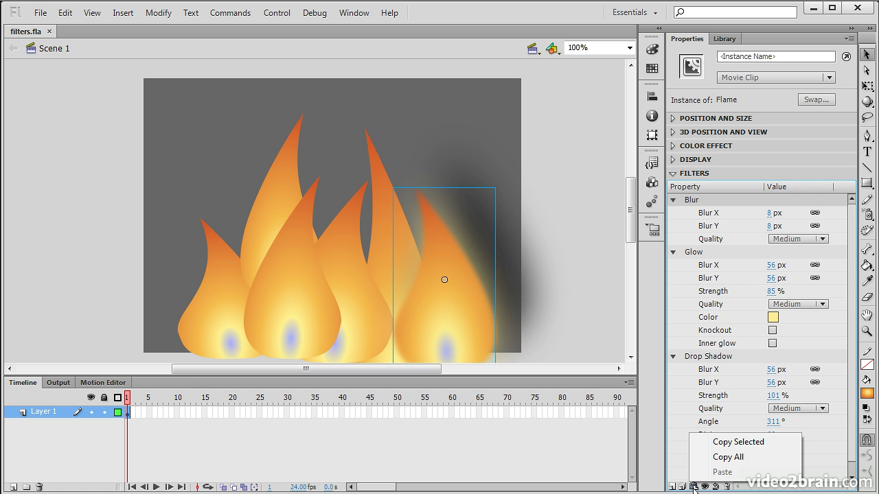
pyautogui.click(742, 458)
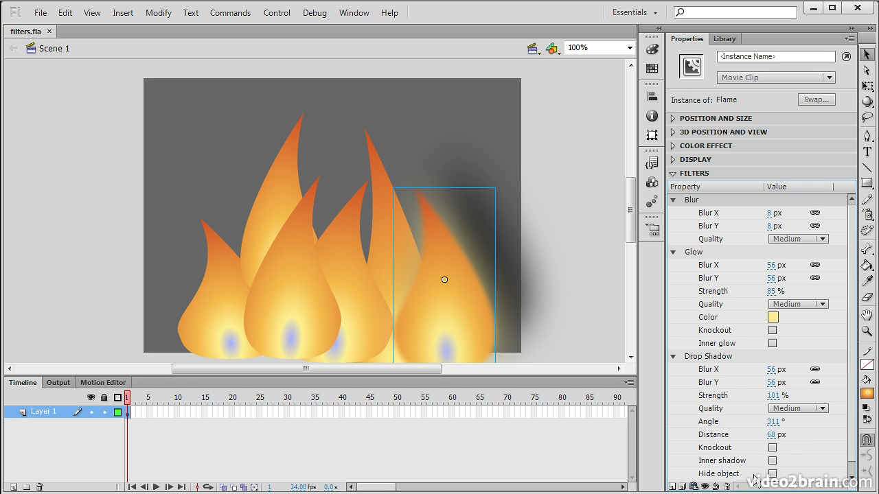
pyautogui.click(716, 357)
pyautogui.click(733, 255)
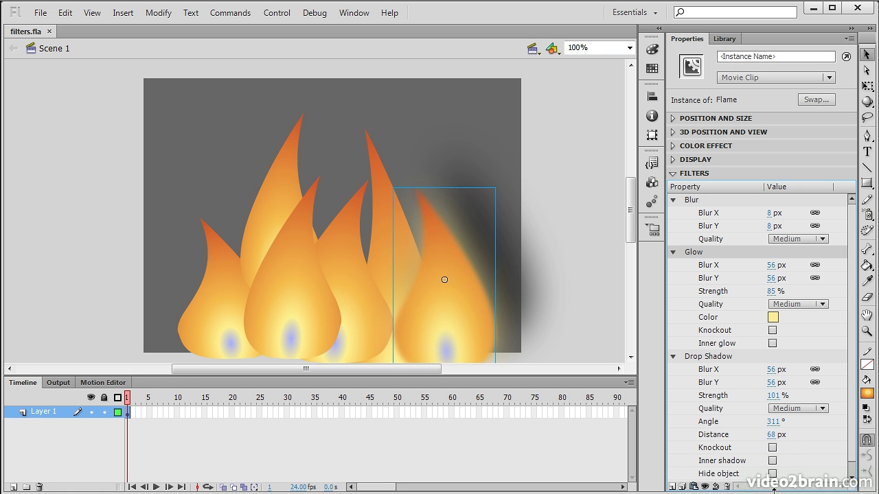
# Marquee-select the other four flames and paste the Blur, Glow and Drop Shadow filters onto them.
pyautogui.moveTo(62, 85); pyautogui.dragTo(575, 399)
pyautogui.keyDown('shift'); pyautogui.click(450, 316); pyautogui.keyUp('shift')
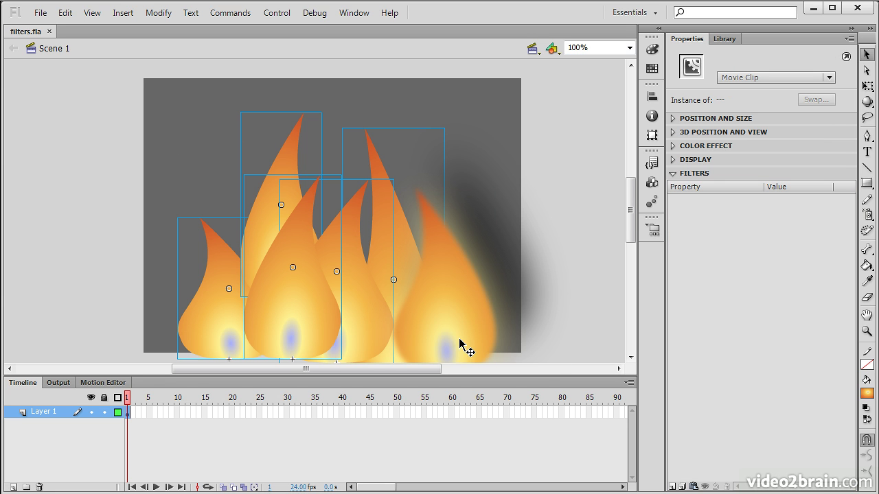
pyautogui.click(693, 486)
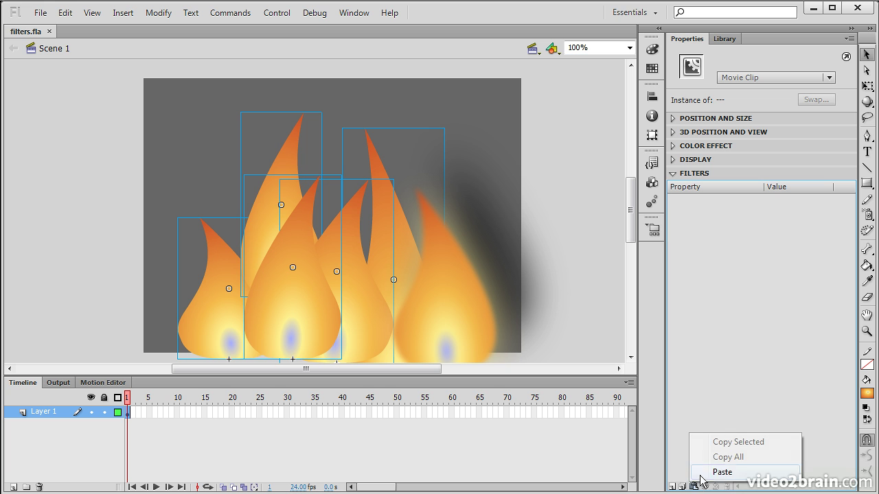
pyautogui.click(721, 473)
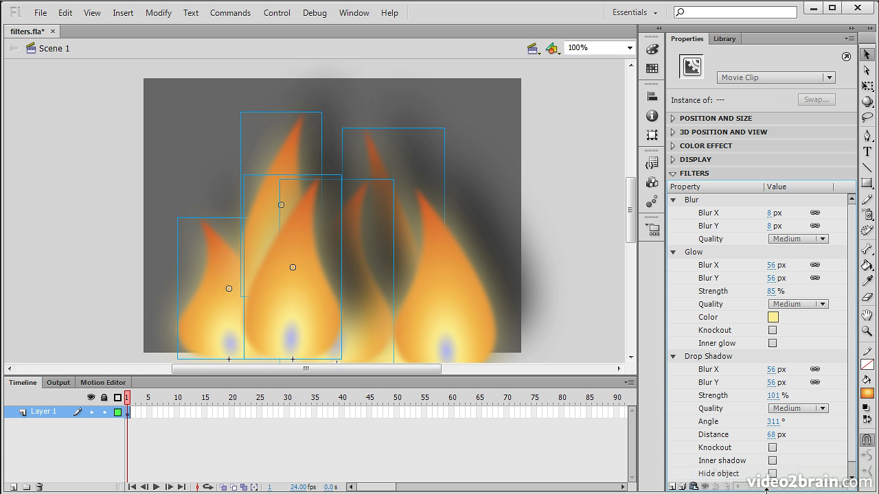
# Disable the middle flame's Drop Shadow filter, keeping its Blur and Glow active.
pyautogui.click(584, 270)
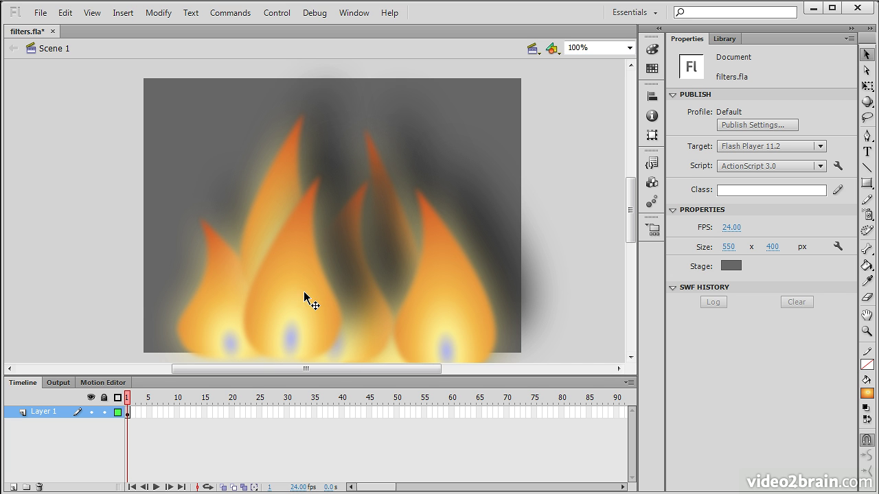
pyautogui.click(276, 296)
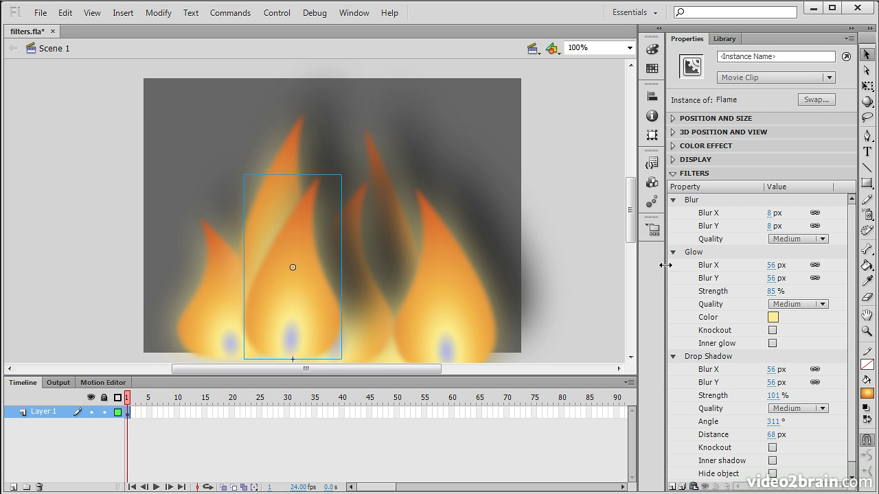
pyautogui.scroll(-1, 848, 405)
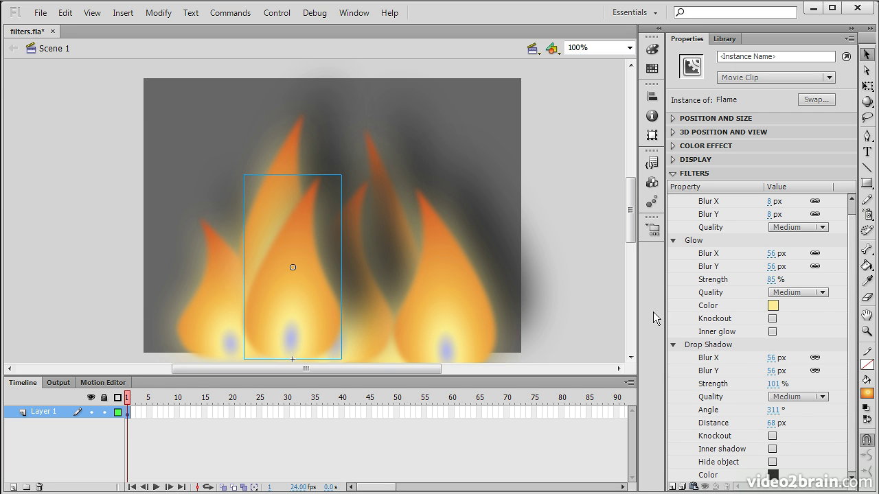
pyautogui.click(693, 486)
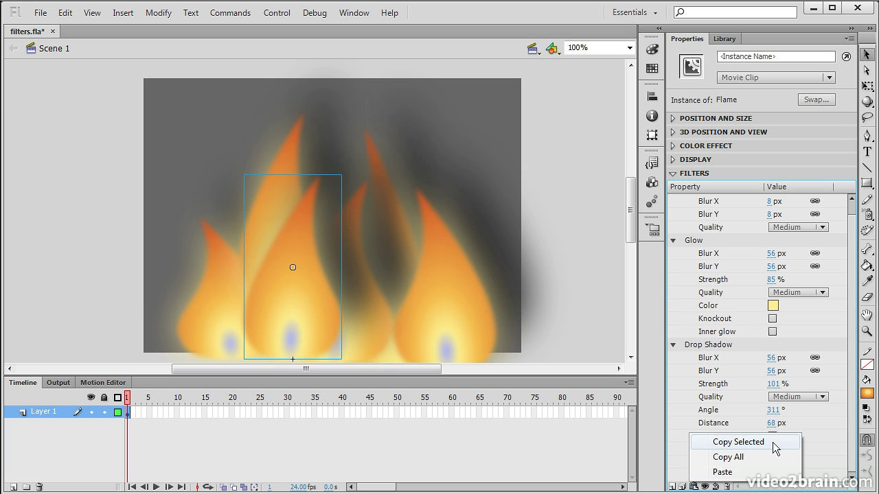
pyautogui.click(748, 490)
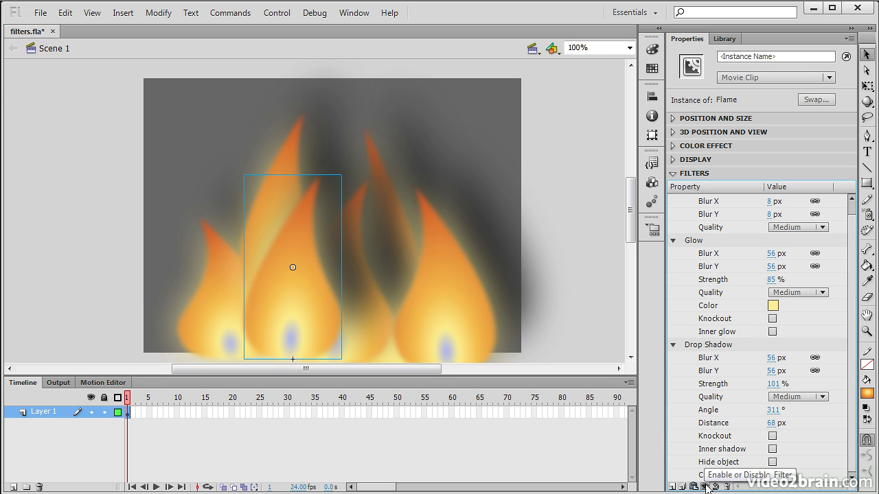
pyautogui.click(716, 346)
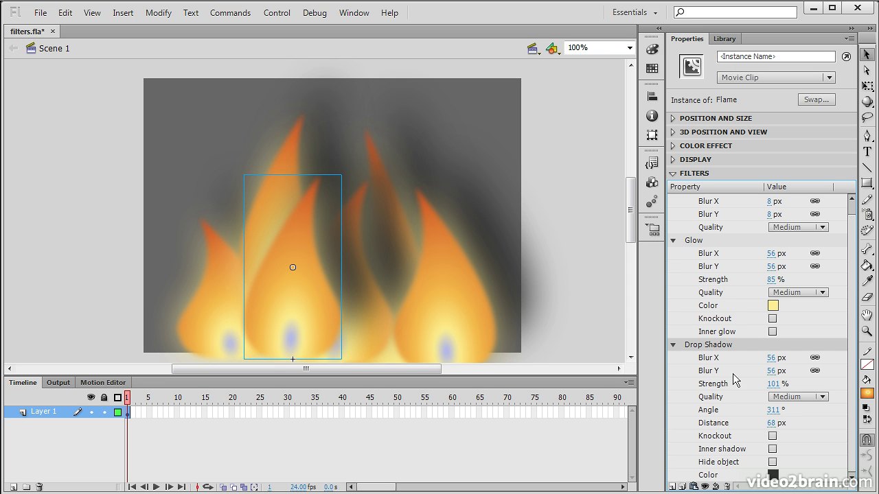
pyautogui.click(705, 487)
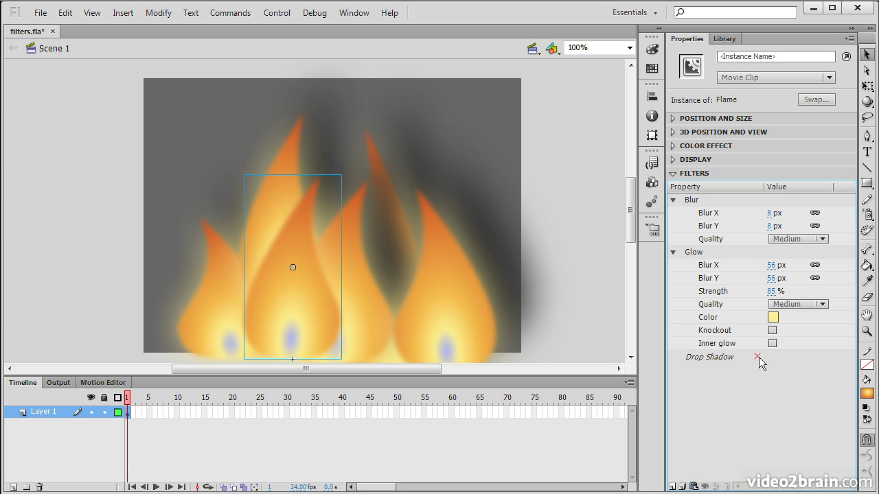
pyautogui.click(713, 362)
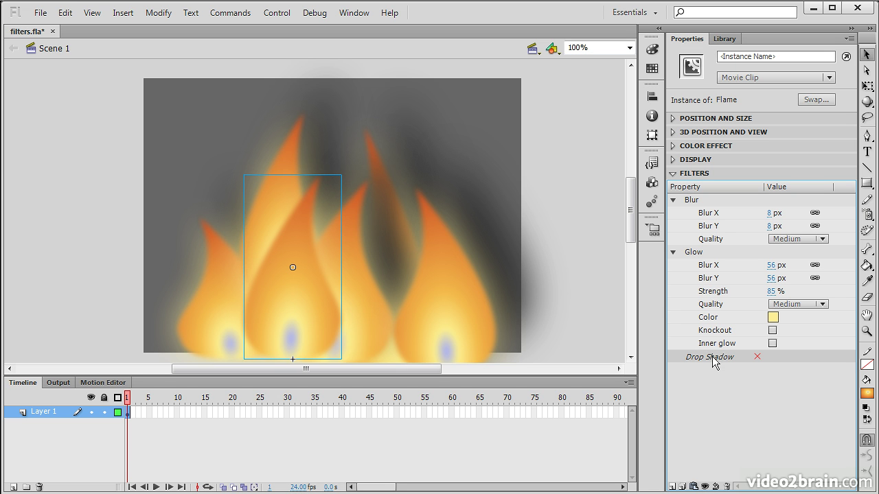
# Re-enable the Drop Shadow and save the Blur, Glow and Drop Shadow set as preset 'Flame Effect'.
pyautogui.click(705, 486)
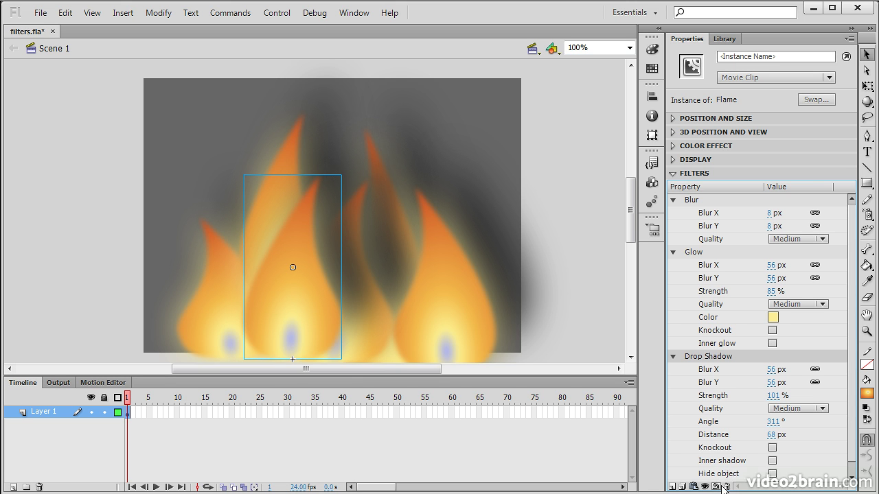
pyautogui.click(683, 487)
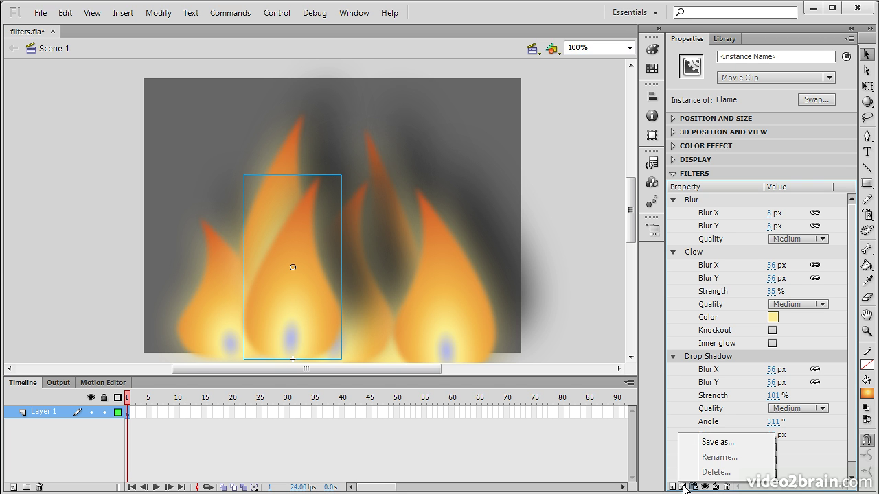
pyautogui.click(724, 442)
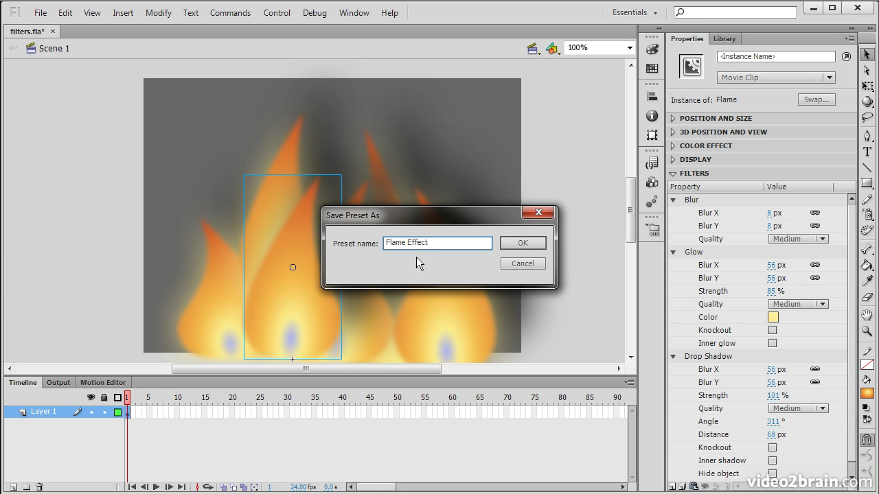
pyautogui.click(521, 243)
# Place a sixth Flame from the Library at the stage's right edge and apply the Flame Effect preset.
pyautogui.click(597, 302)
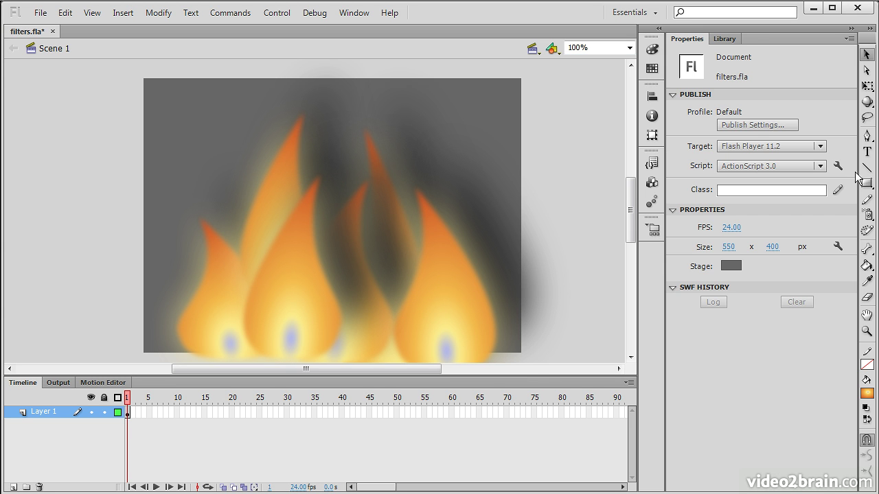
pyautogui.click(724, 39)
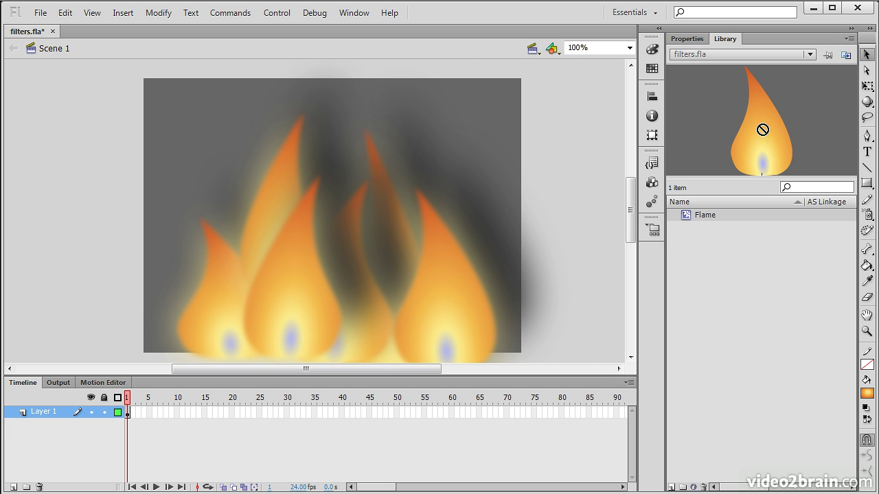
pyautogui.moveTo(762, 130); pyautogui.dragTo(549, 182)
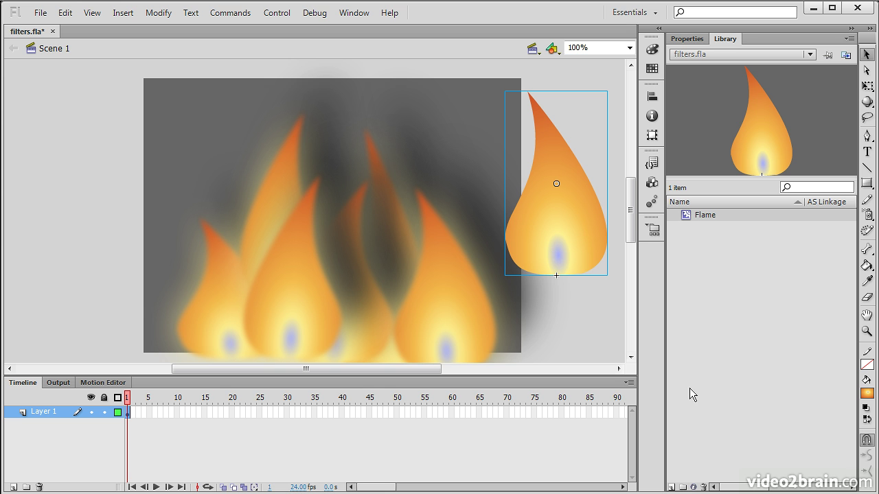
pyautogui.hotkey('ctrl', 'F3')
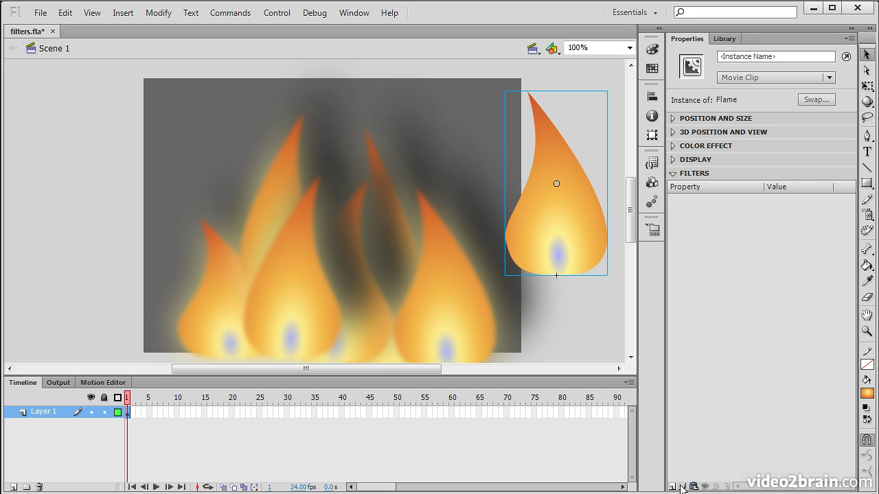
pyautogui.click(683, 487)
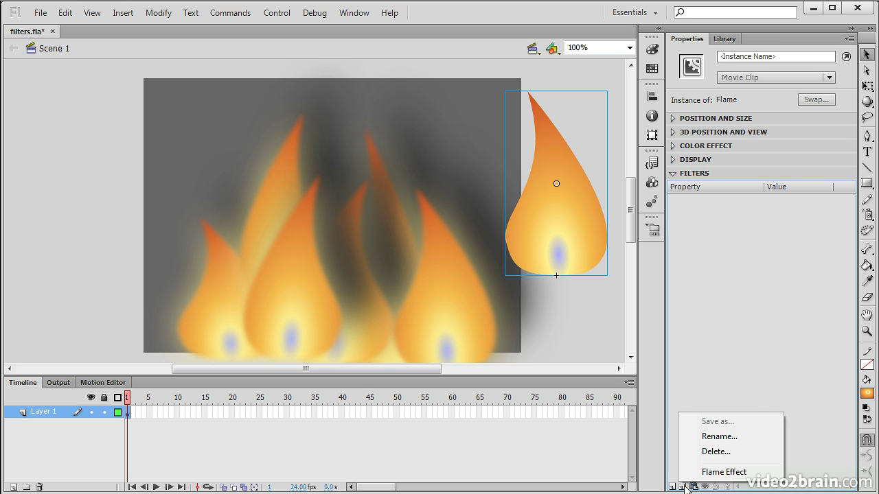
pyautogui.click(748, 472)
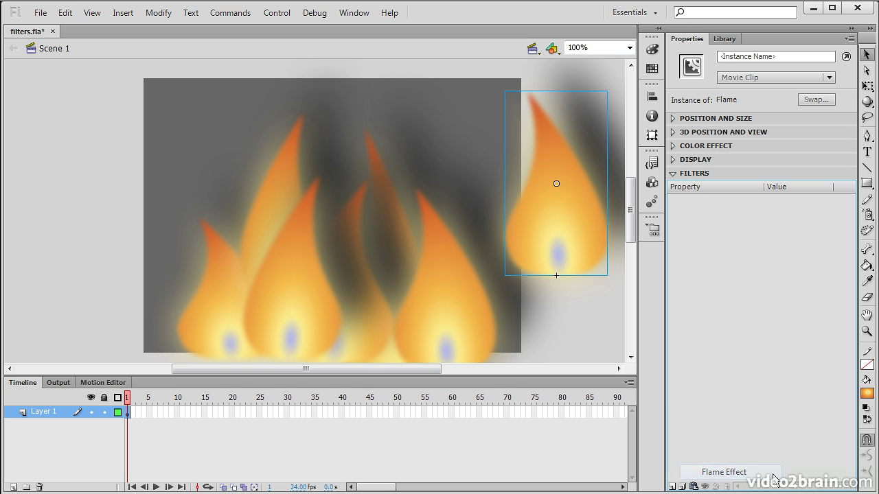
# Move the sixth blurred flame to the stage's lower-left edge and deselect it.
pyautogui.moveTo(567, 208); pyautogui.dragTo(172, 322)
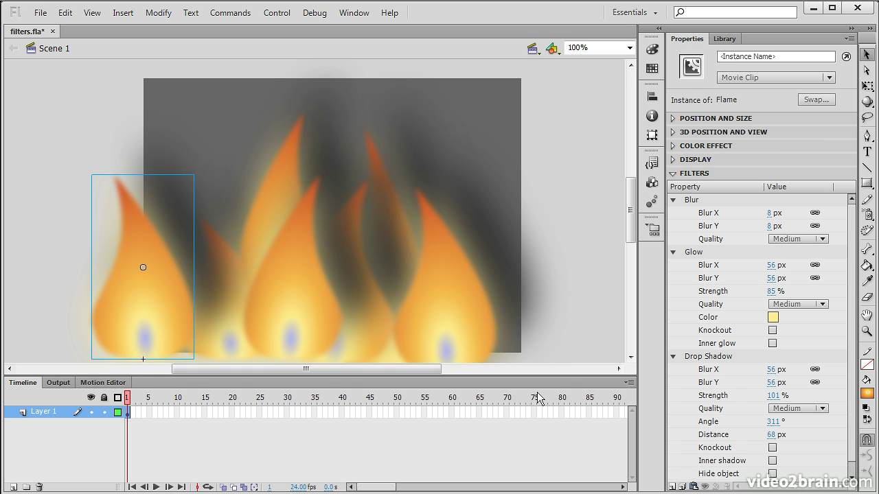
pyautogui.click(608, 331)
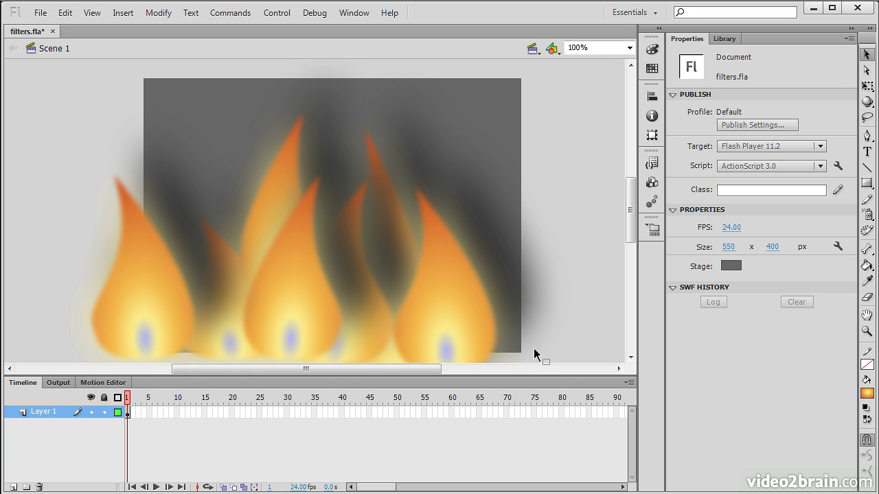